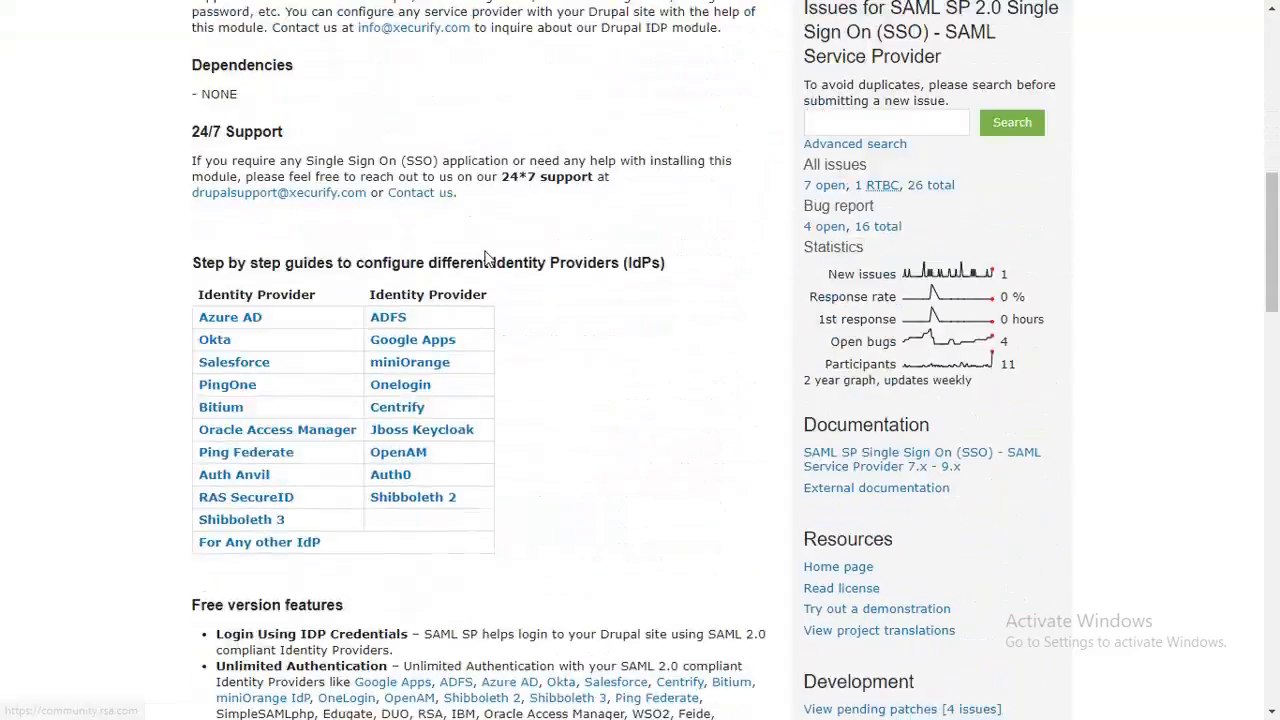
- Download the zip archive of the SAML SP module's recommended 8.x release
{"action": "scroll", "coordinate": [487, 251], "scroll_direction": "down", "scroll_amount": 3}
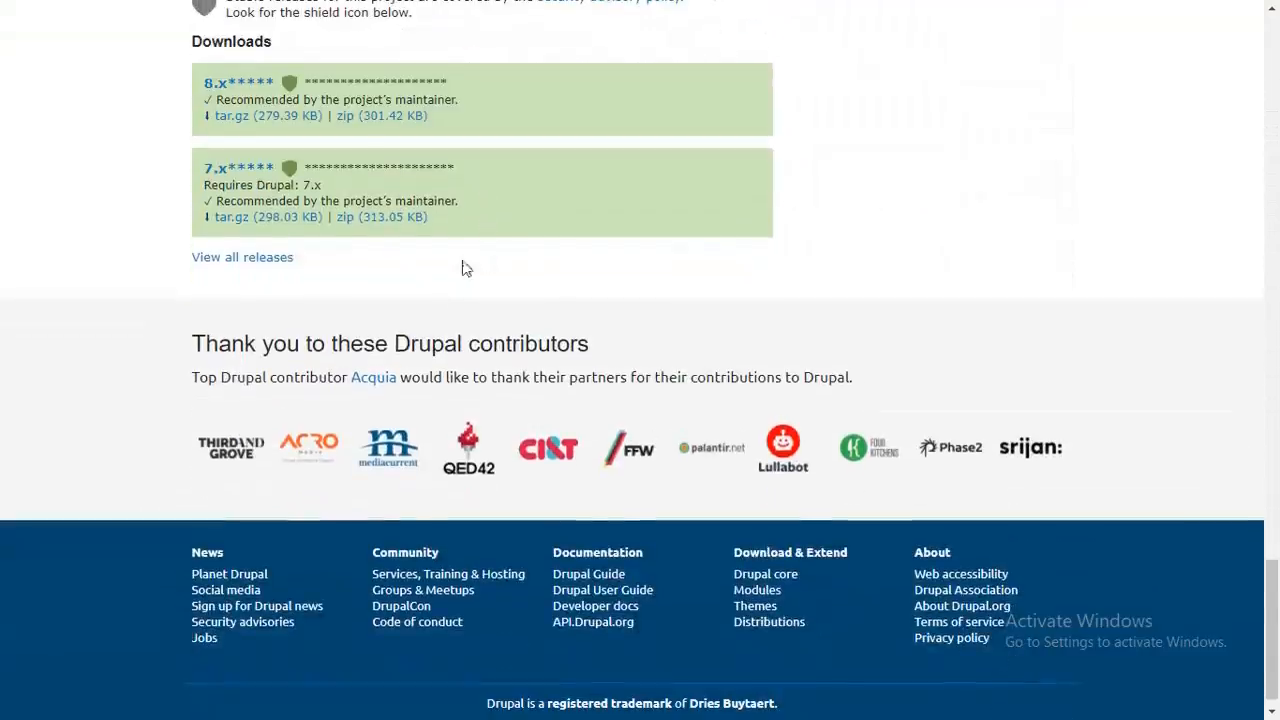
{"action": "left_click", "coordinate": [405, 117]}
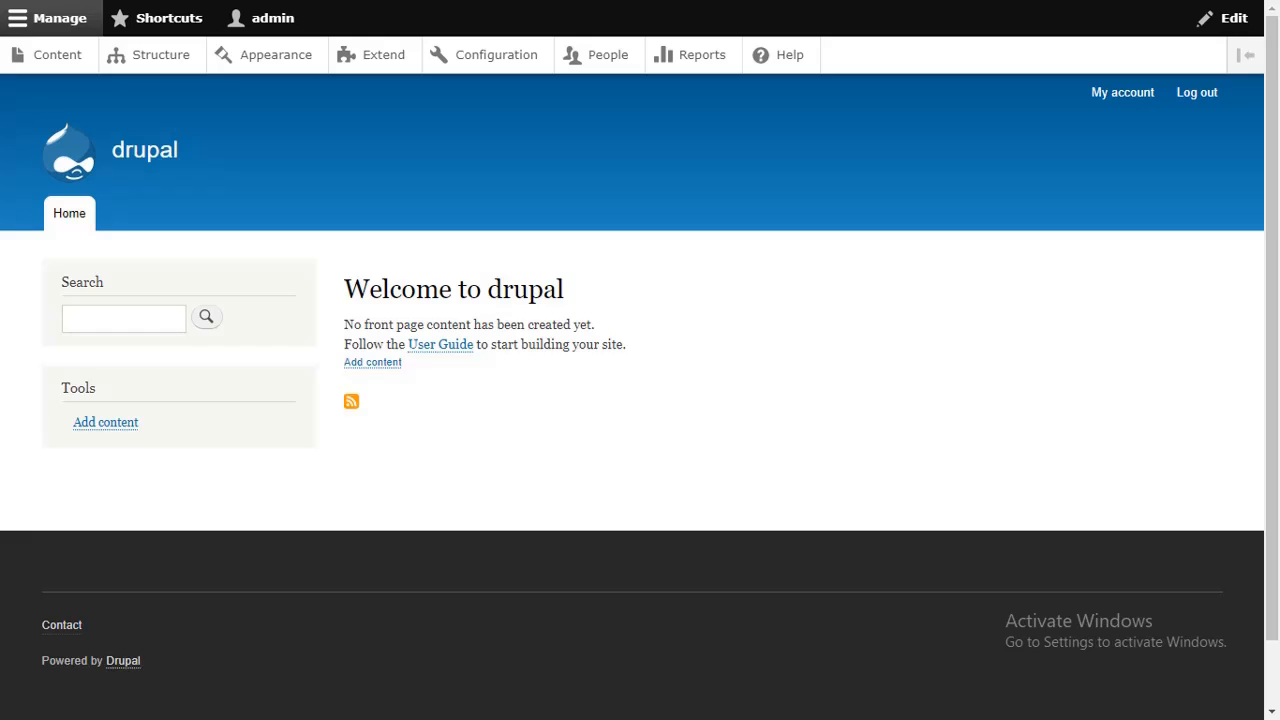
- Switch to the Drupal site and install a new module from the downloaded archive miniorange_saml-8.x.zip
{"action": "left_click", "coordinate": [383, 56]}
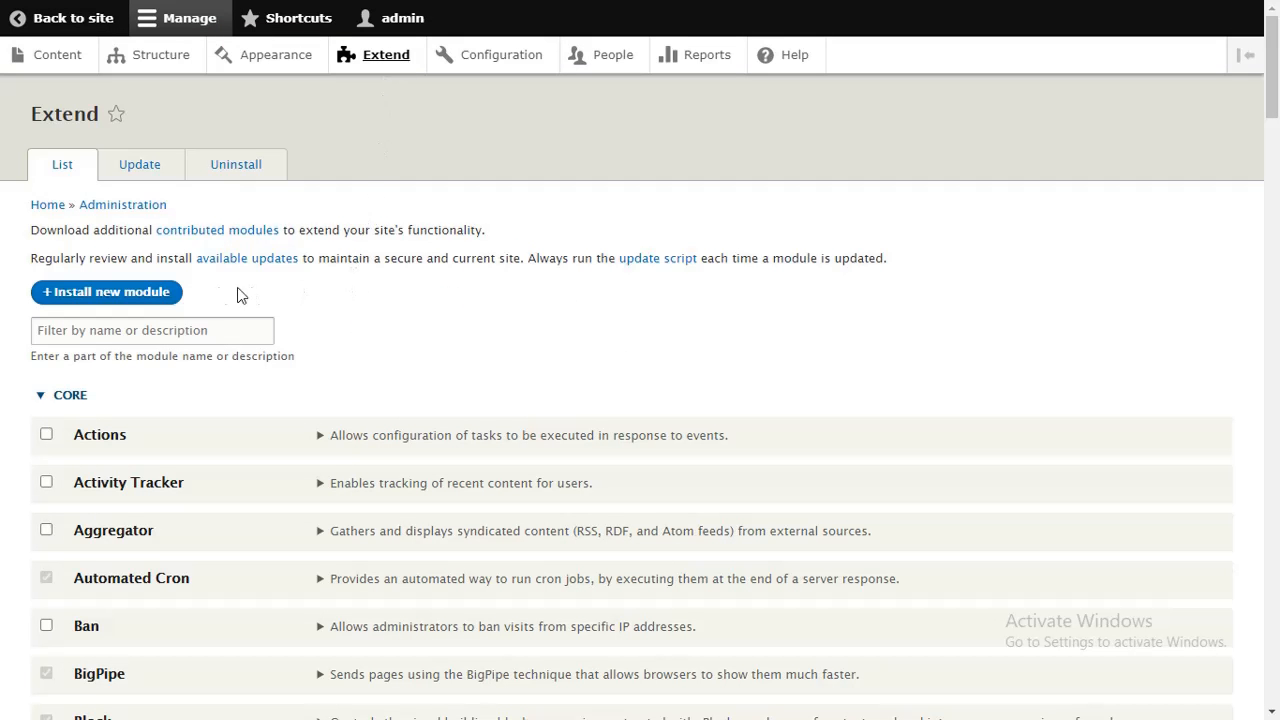
{"action": "left_click", "coordinate": [176, 294]}
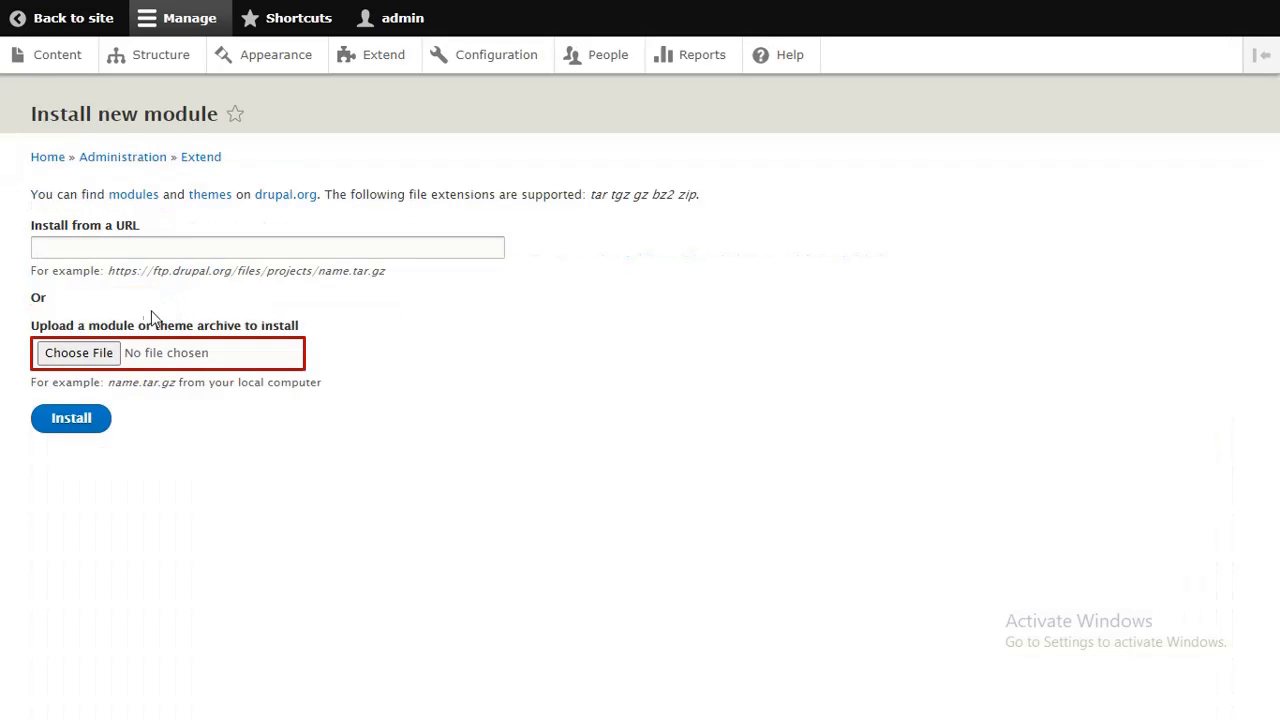
{"action": "left_click", "coordinate": [108, 355]}
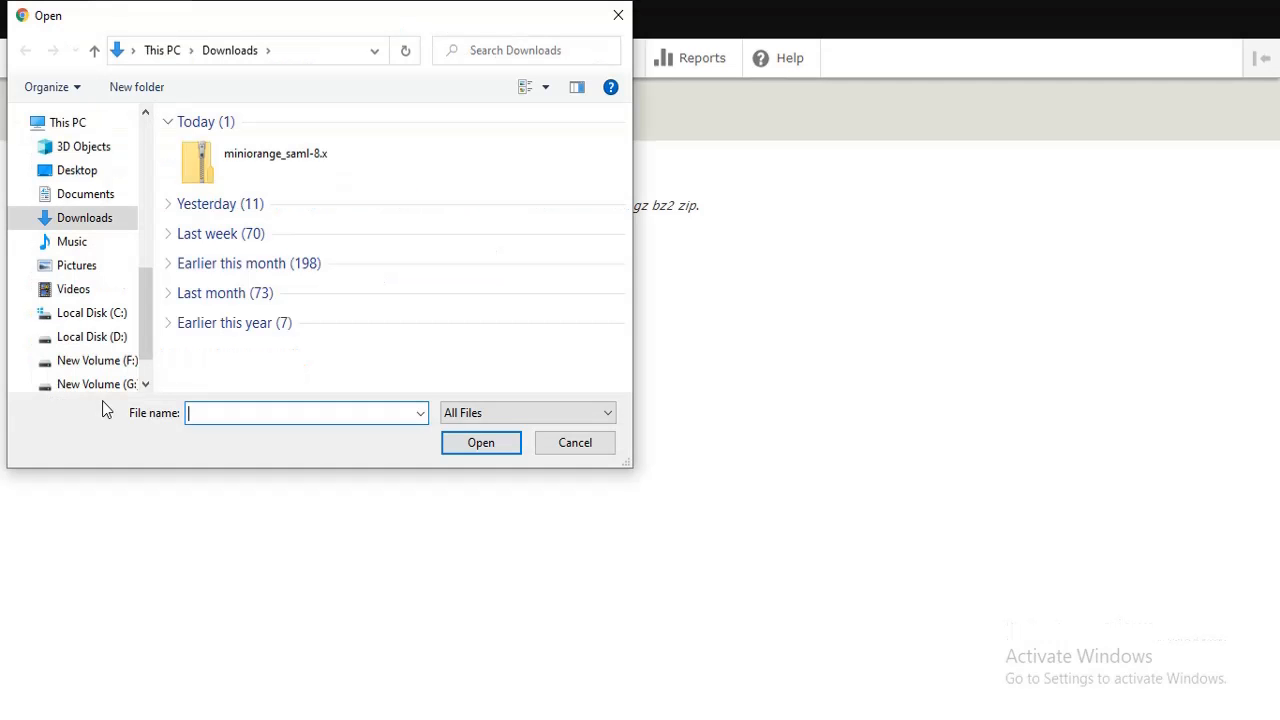
{"action": "left_click", "coordinate": [286, 173]}
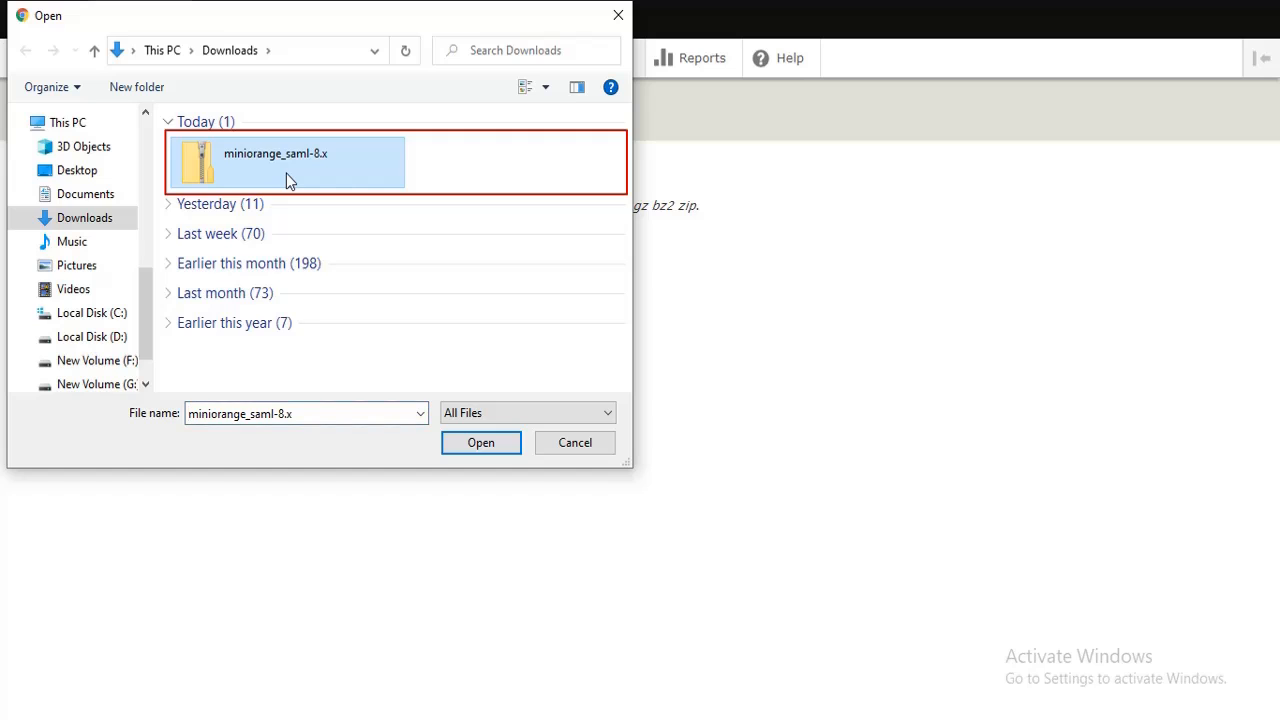
{"action": "left_click", "coordinate": [478, 443]}
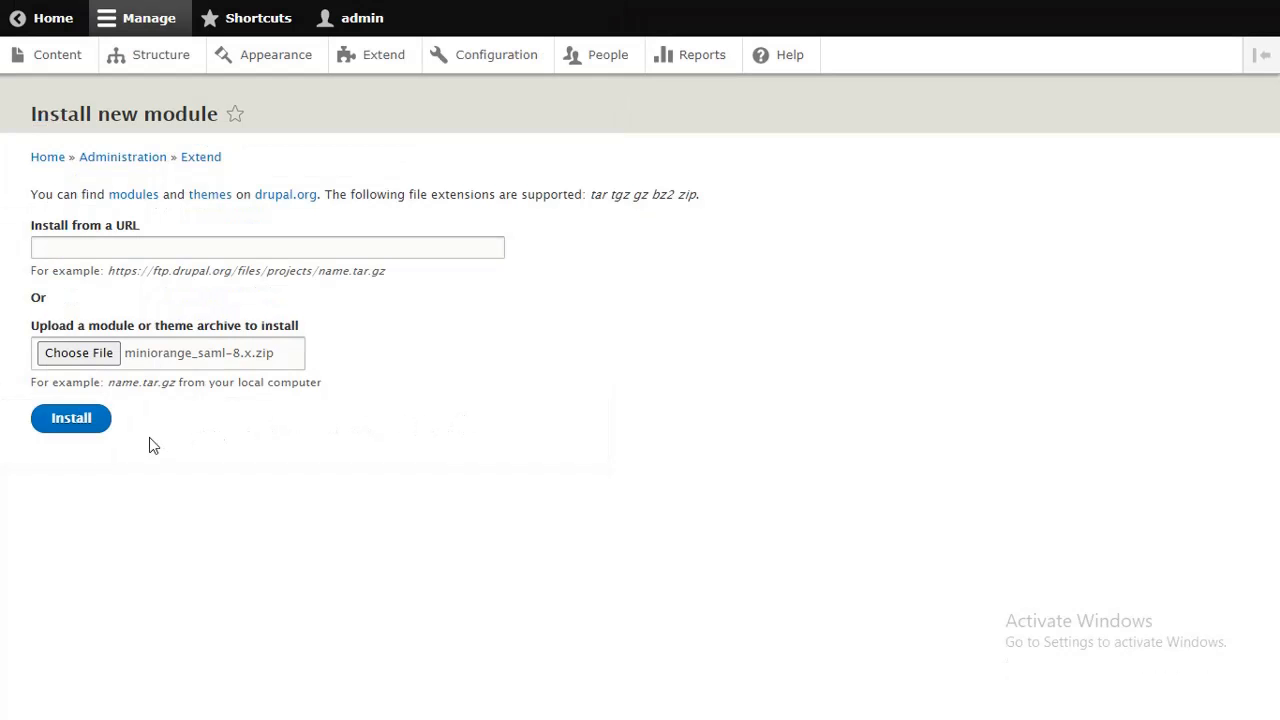
{"action": "left_click", "coordinate": [89, 424]}
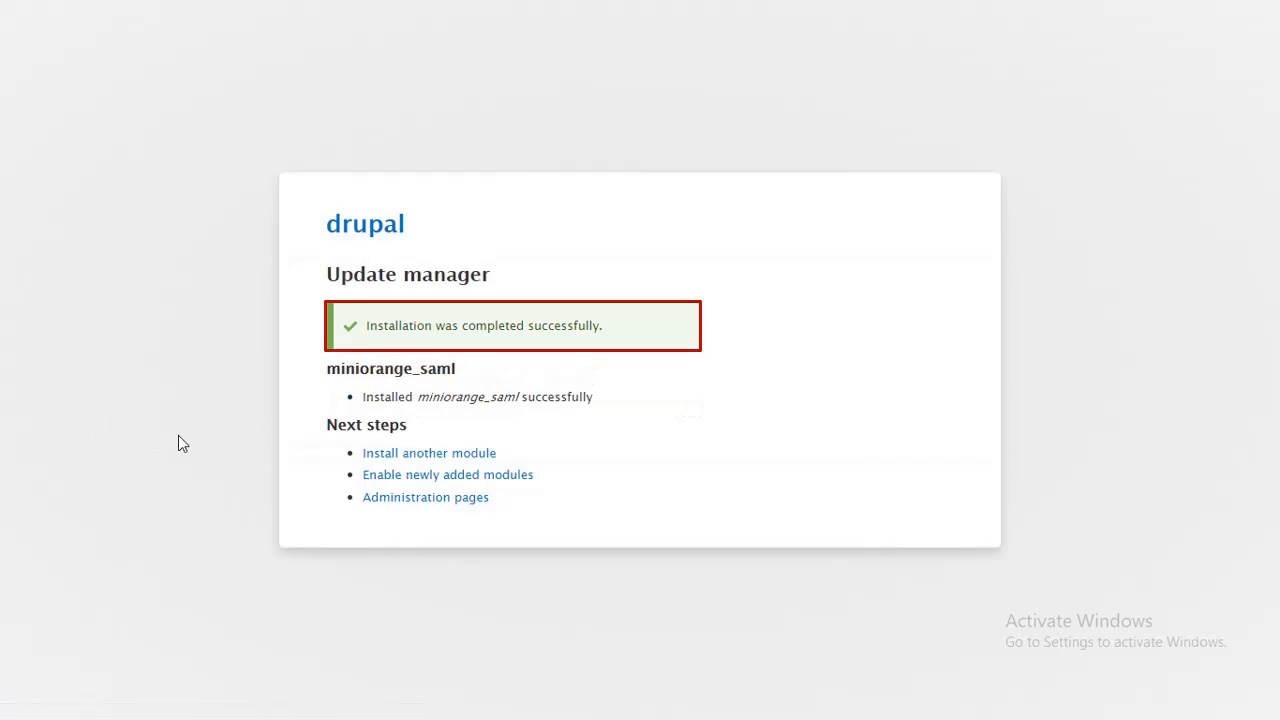
- Filter the newly added modules by "miniorange saml" and enable miniOrange SAML Service Provider
{"action": "left_click", "coordinate": [366, 480]}
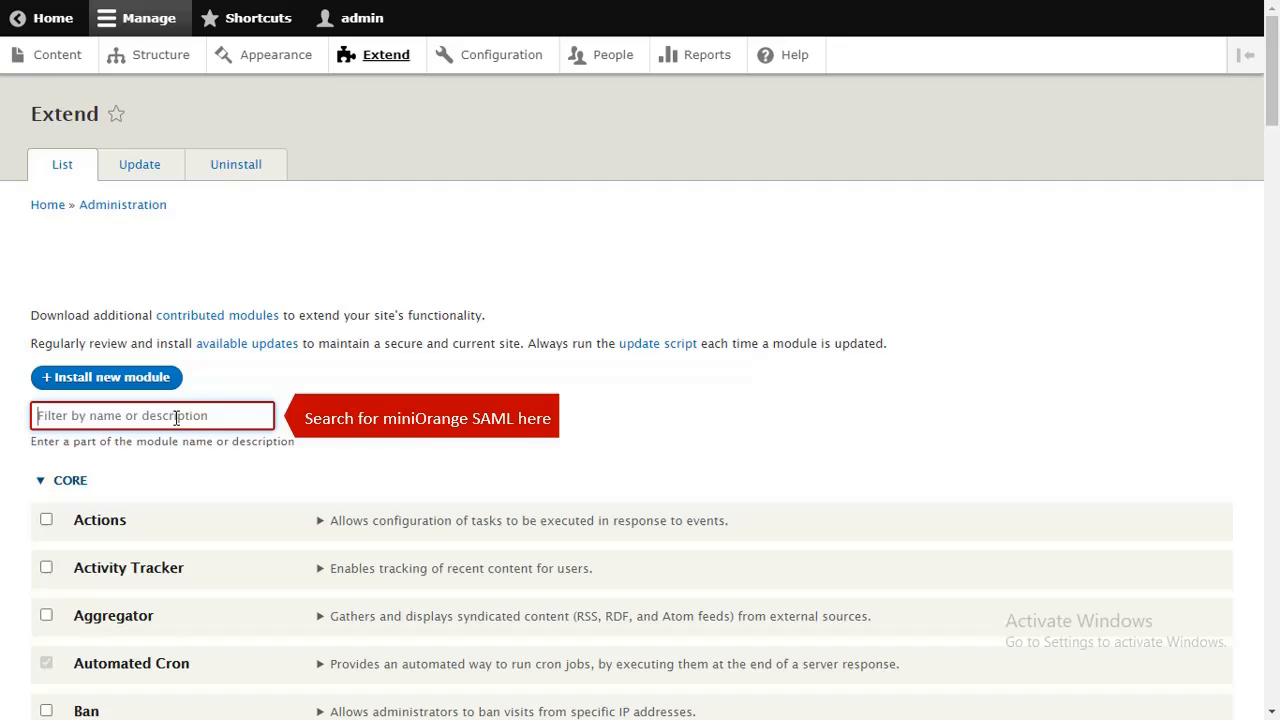
{"action": "left_click", "coordinate": [176, 331]}
{"action": "type", "text": "miniorange"}
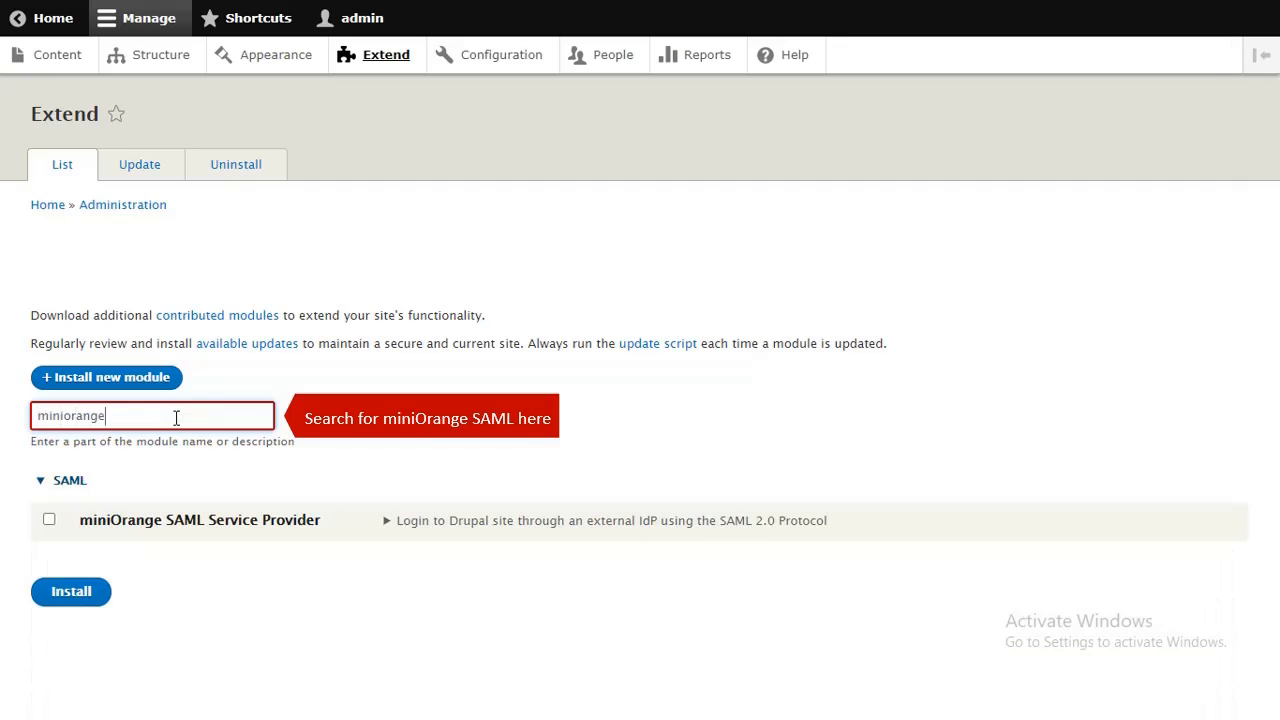
{"action": "type", "text": " saml"}
{"action": "left_click", "coordinate": [49, 520]}
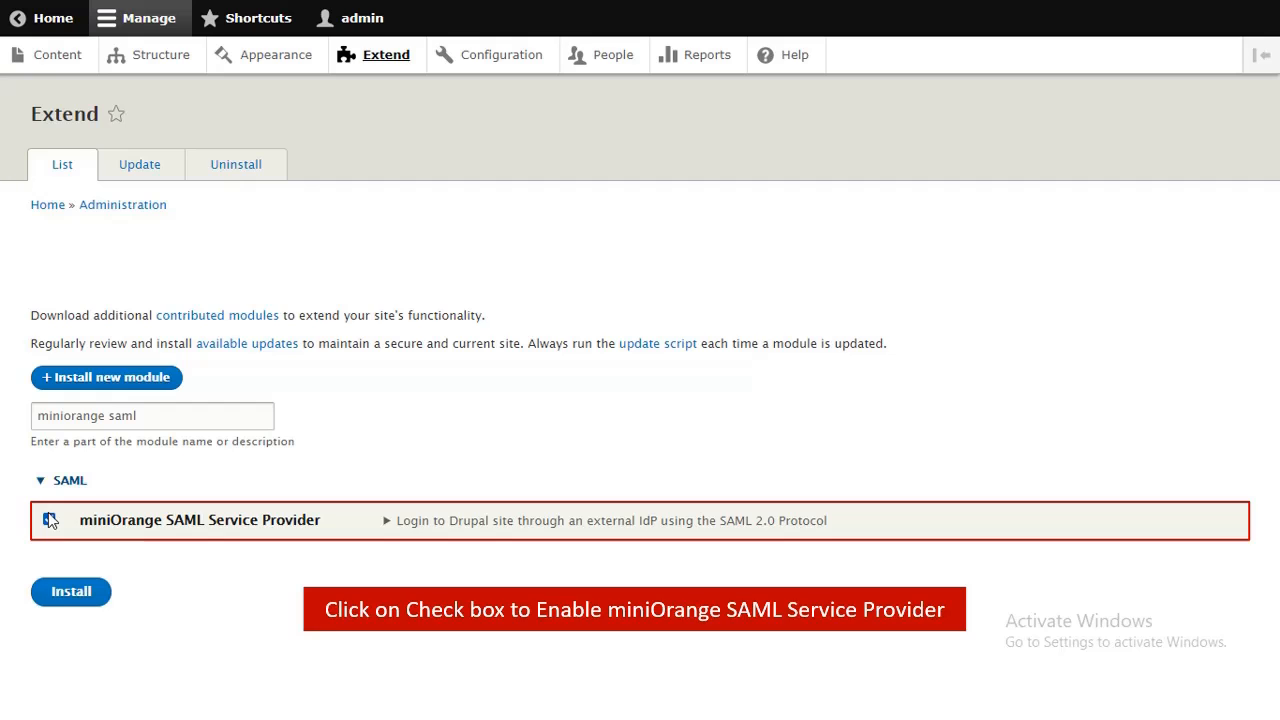
{"action": "left_click", "coordinate": [66, 592]}
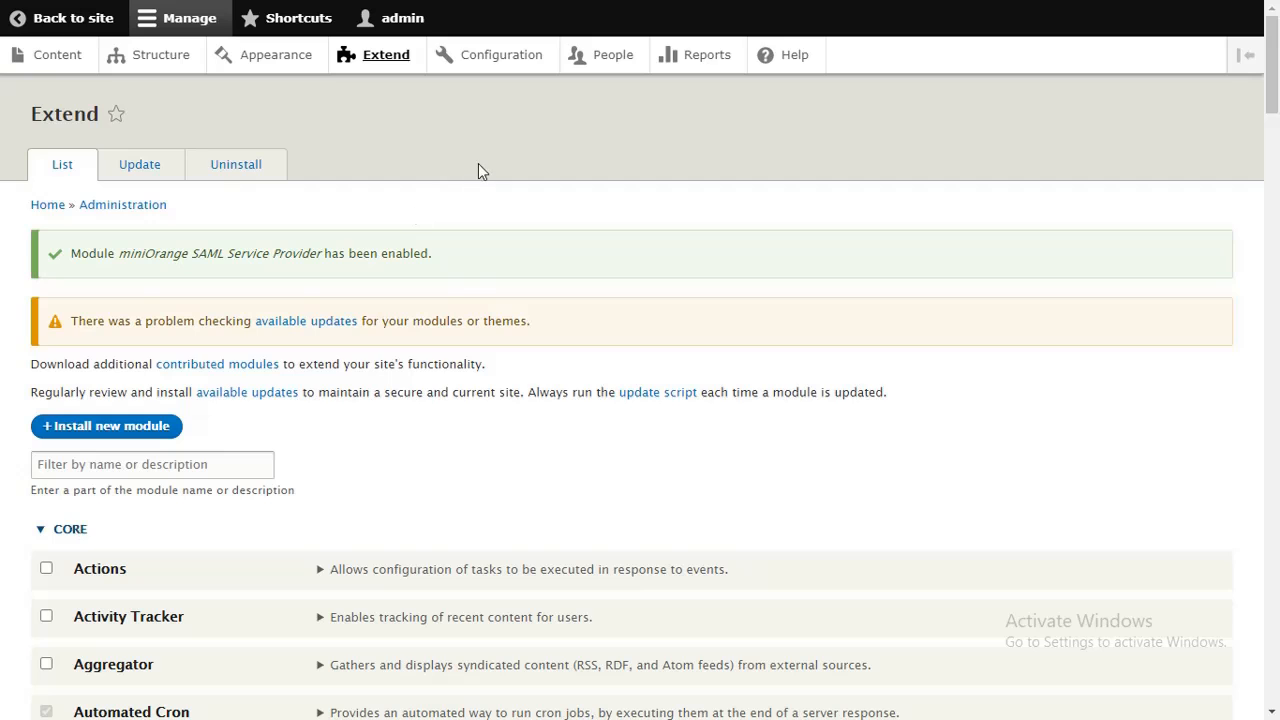
- Open the miniOrange SAML Login Configuration from the site's people settings
{"action": "left_click", "coordinate": [514, 62]}
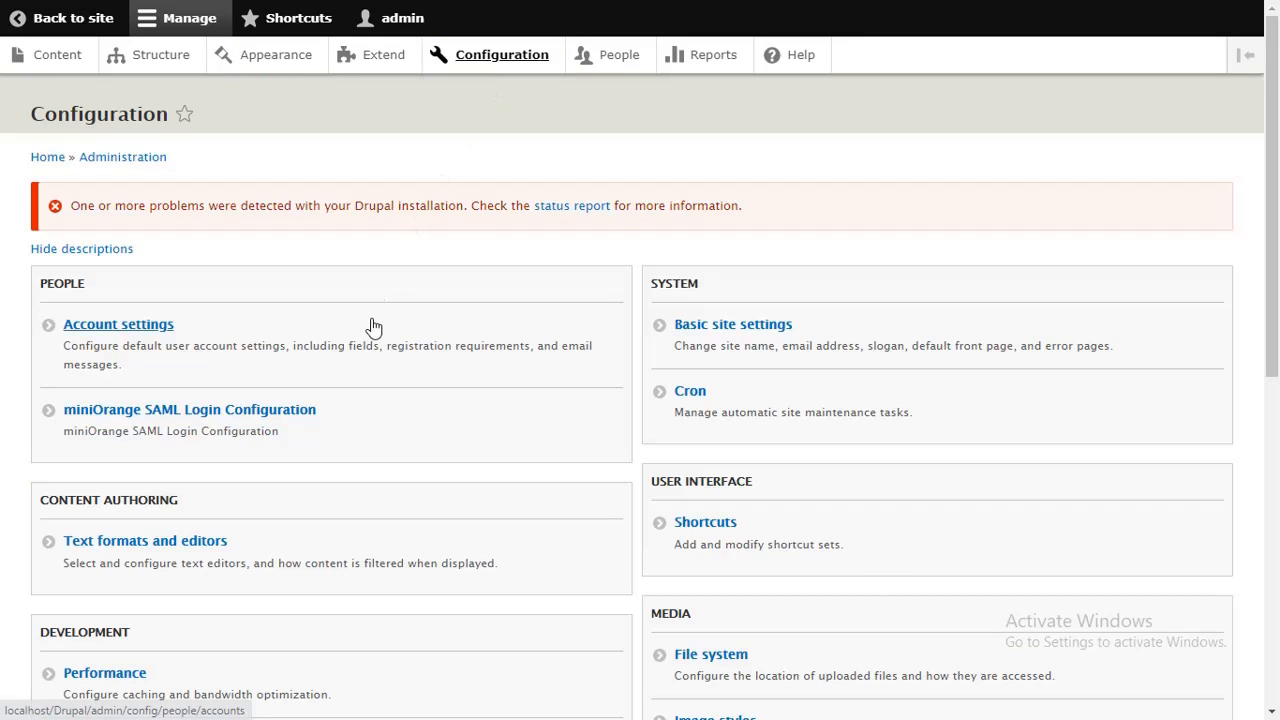
{"action": "left_click", "coordinate": [304, 412]}
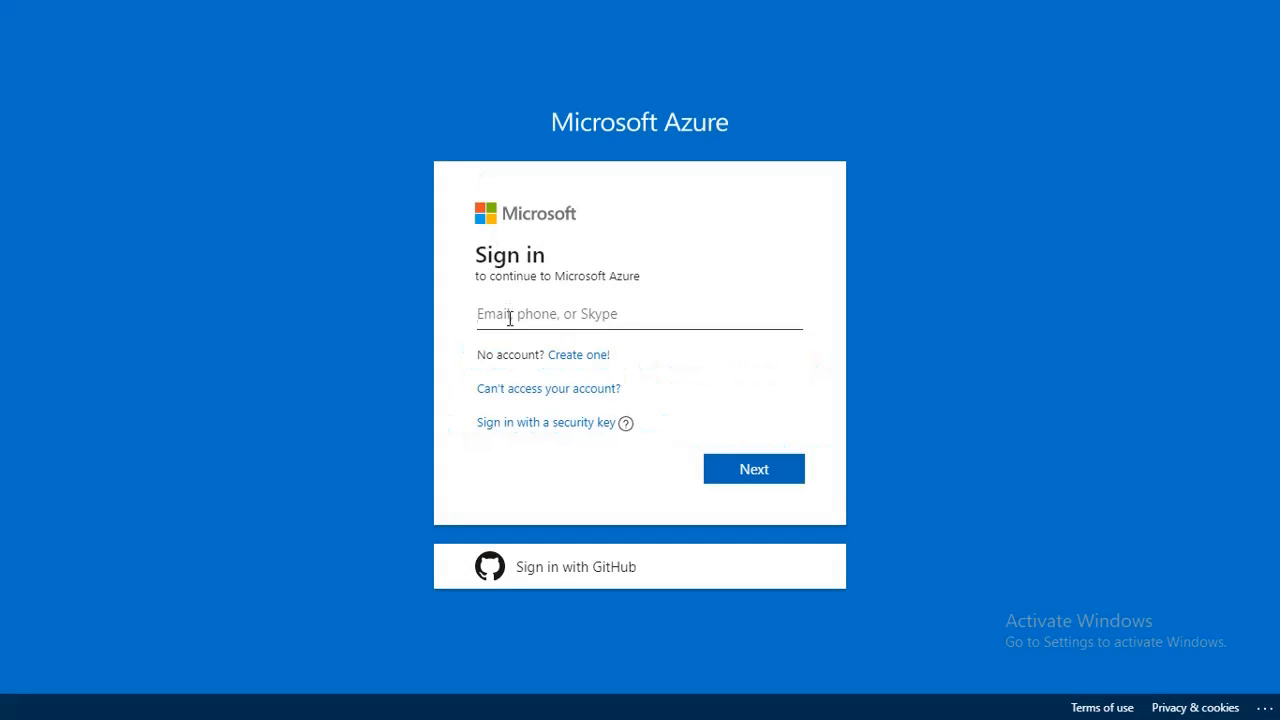
- Switch to Microsoft Azure and sign in with the account's e-mail and password, choosing to stay signed in
{"action": "key", "text": "ctrl+v"}
{"action": "left_click", "coordinate": [712, 467]}
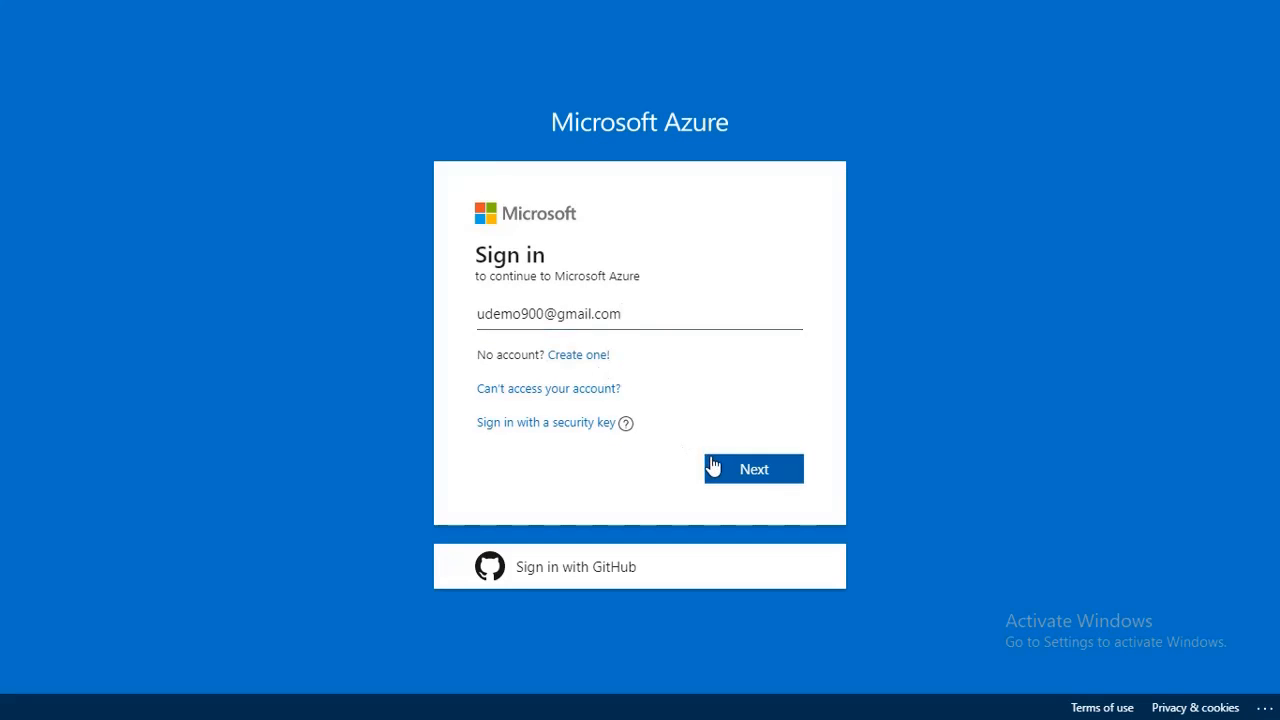
{"action": "type", "text": "•••••••••"}
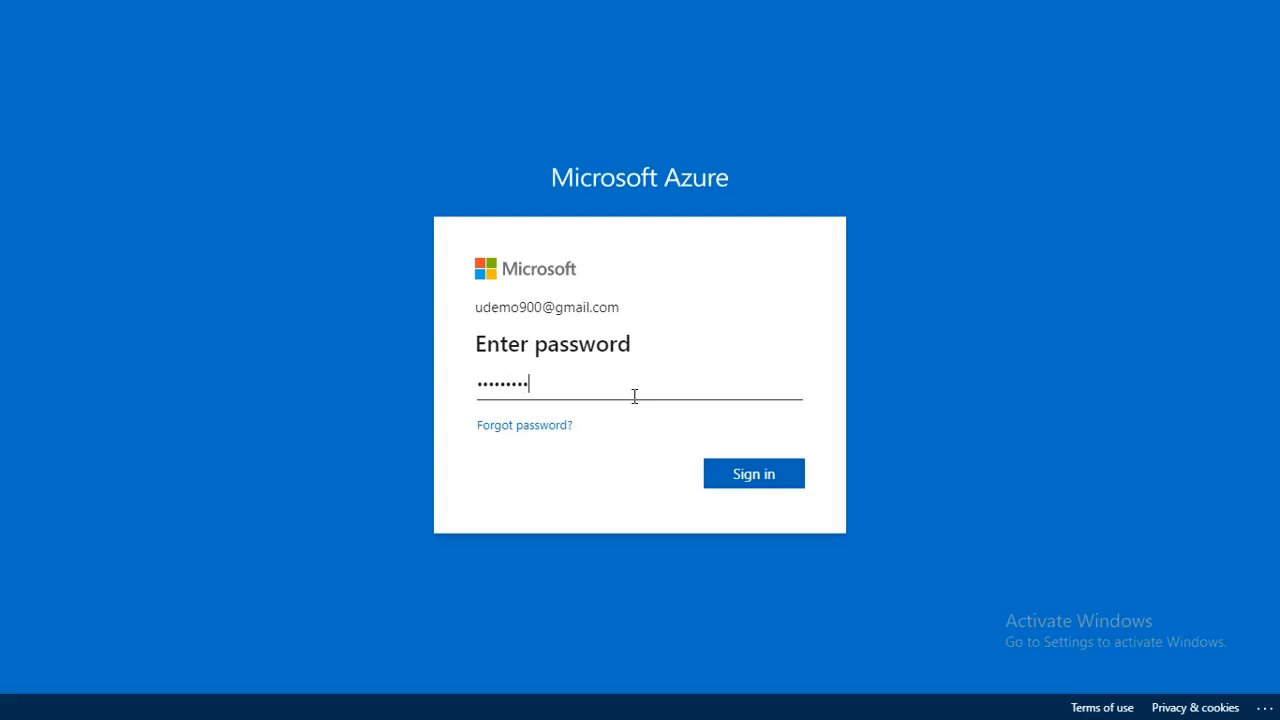
{"action": "left_click", "coordinate": [728, 476]}
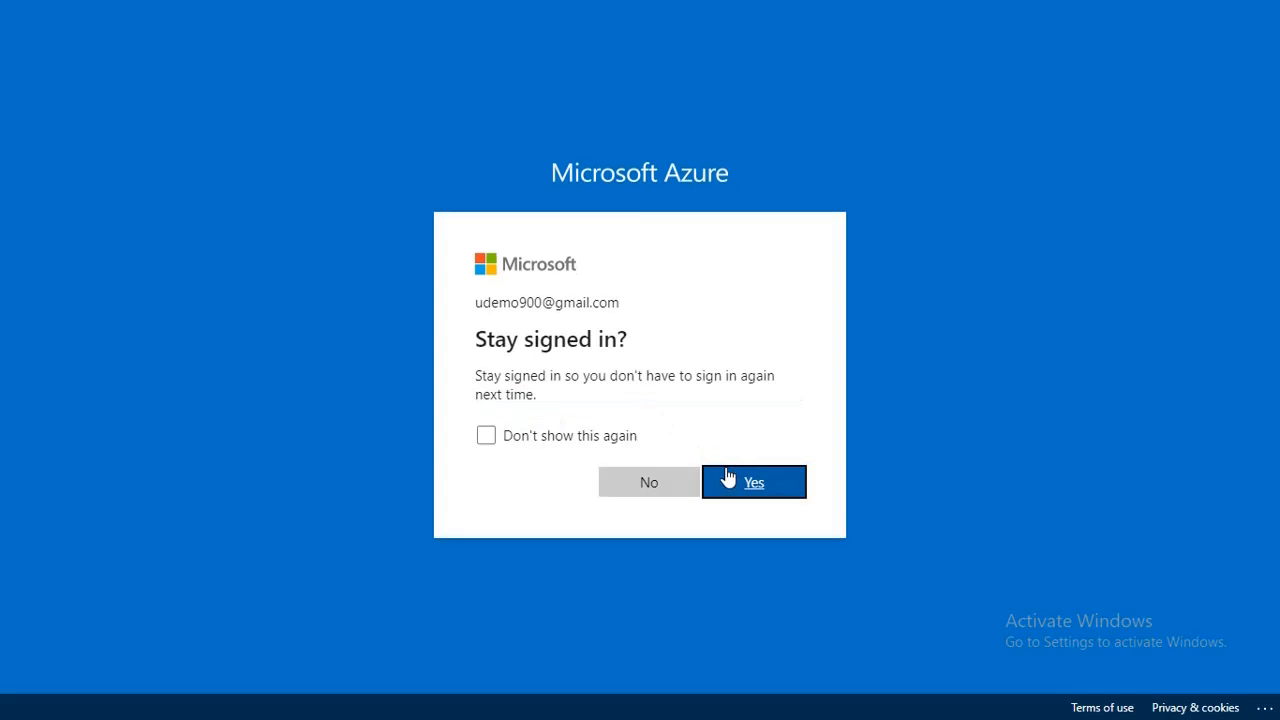
{"action": "left_click", "coordinate": [736, 487]}
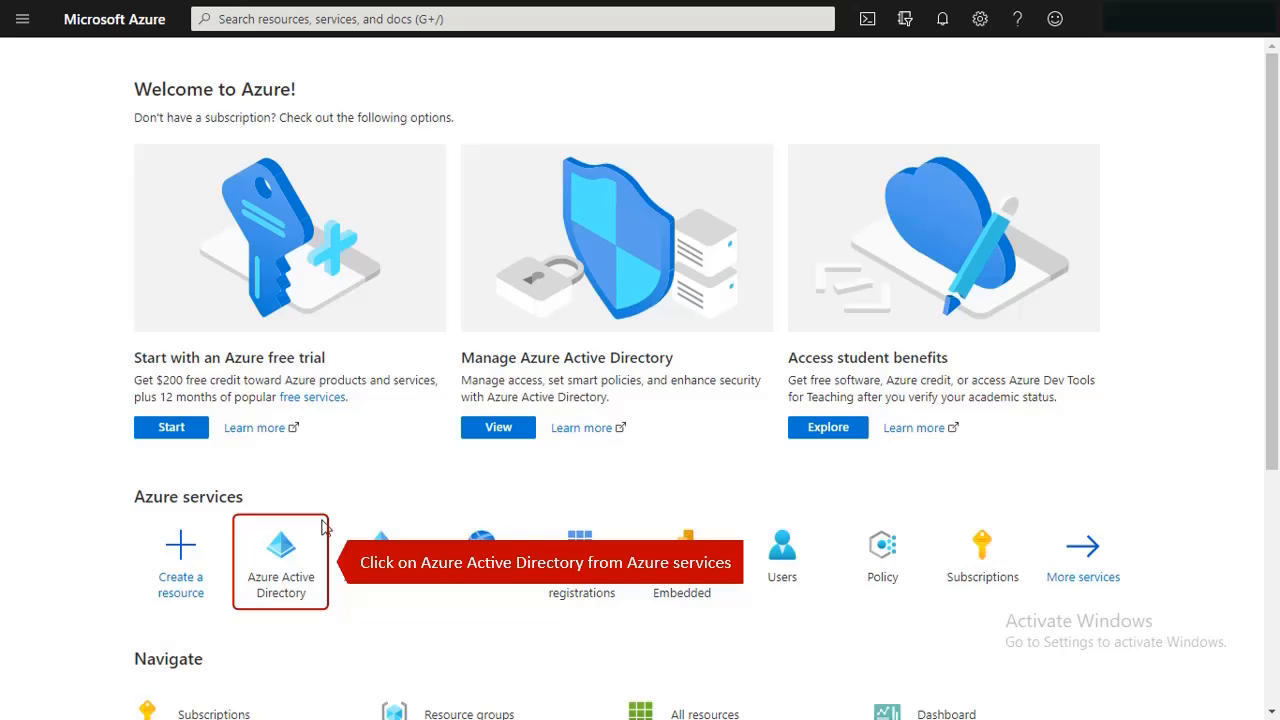
- Start a new app registration in Azure Active Directory and name the application "Azure AD"
{"action": "left_click", "coordinate": [288, 566]}
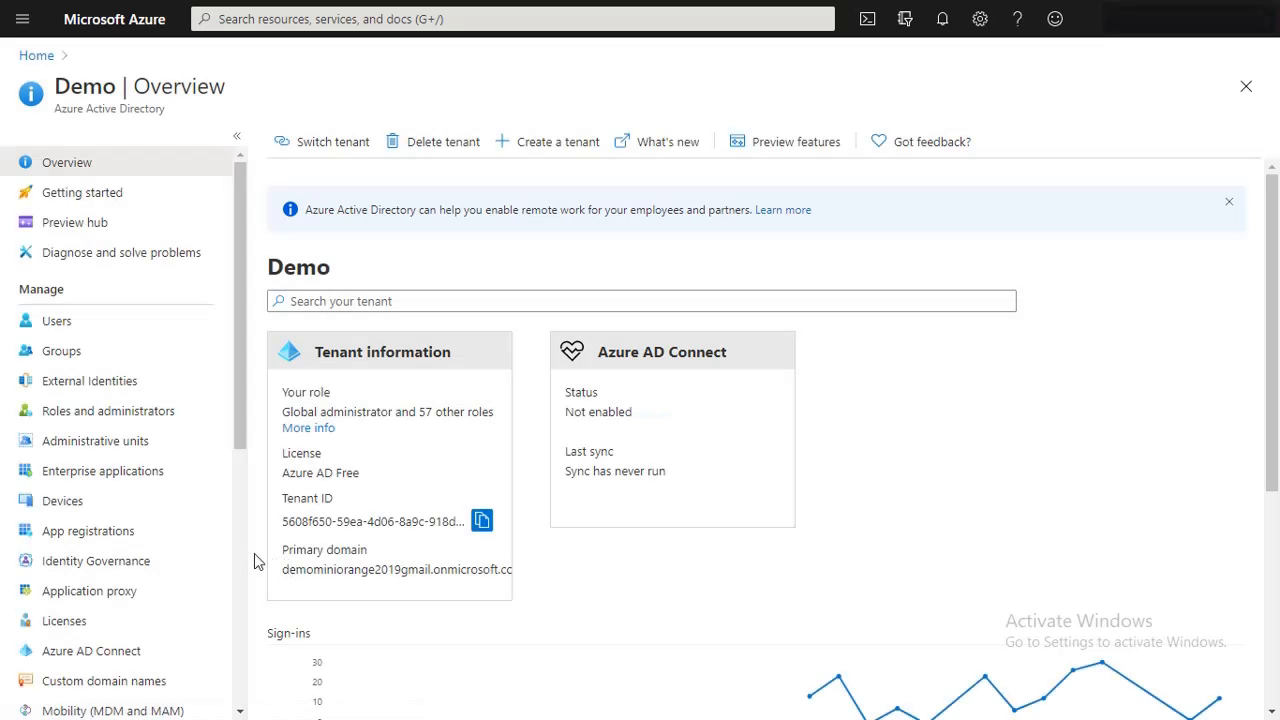
{"action": "left_click", "coordinate": [194, 546]}
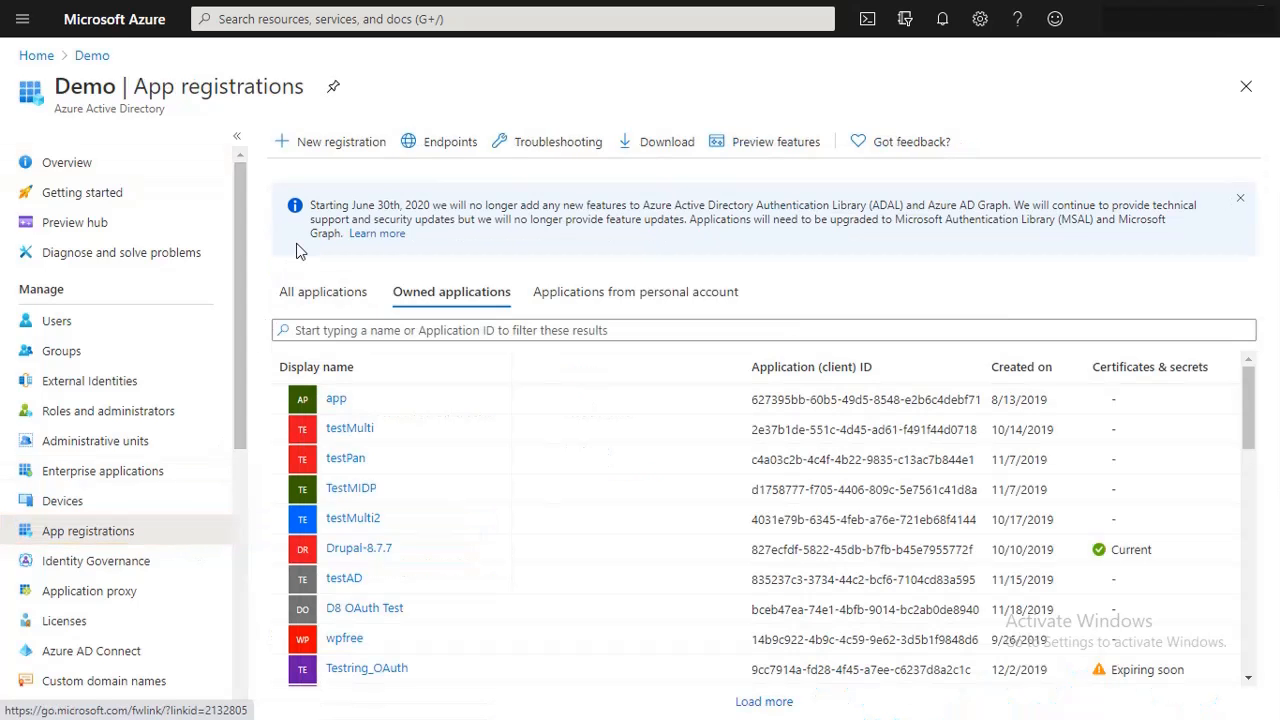
{"action": "left_click", "coordinate": [337, 142]}
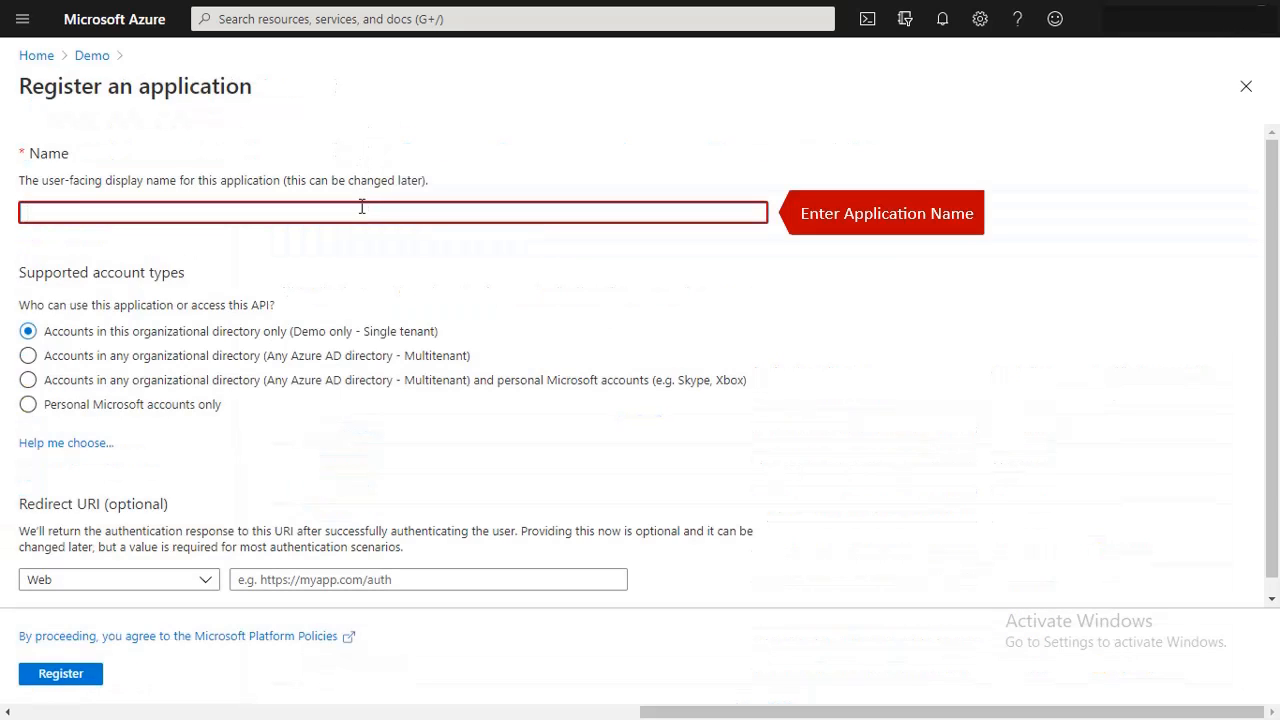
{"action": "type", "text": "Azure AD"}
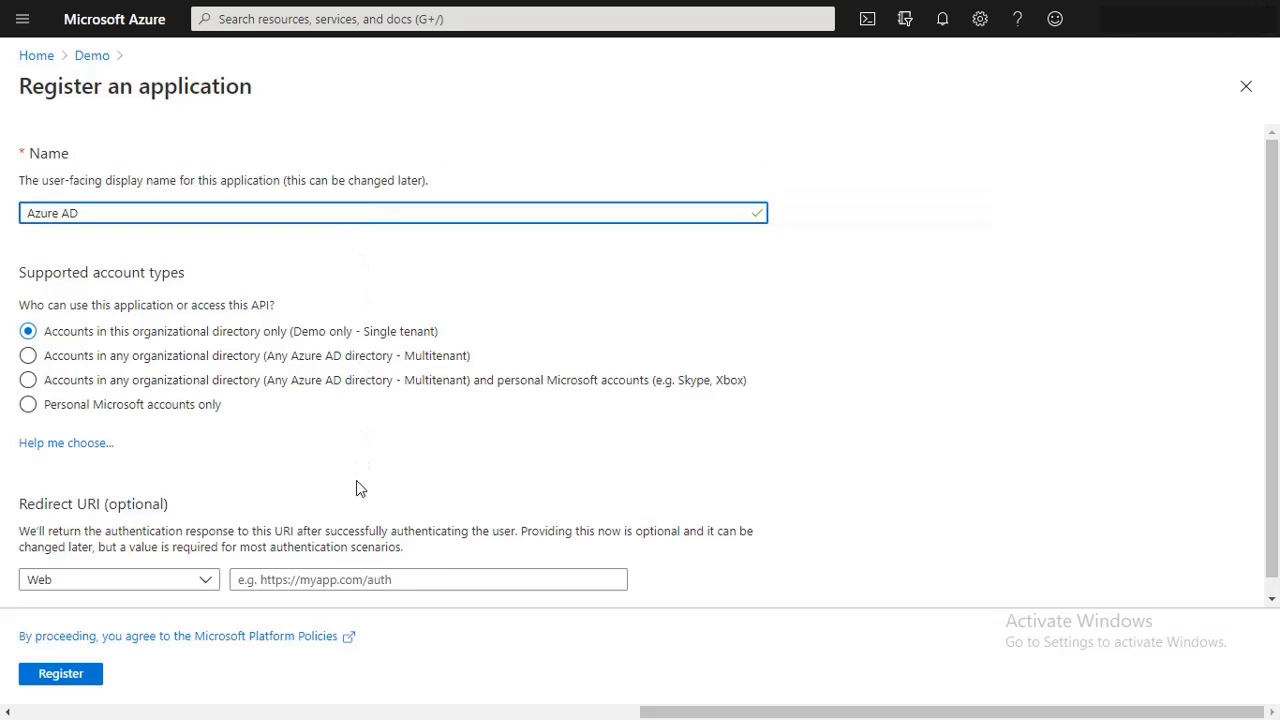
- Copy the SP ACS URL from the Drupal module's metadata into the web redirect URI and register the application
{"action": "left_click", "coordinate": [358, 584]}
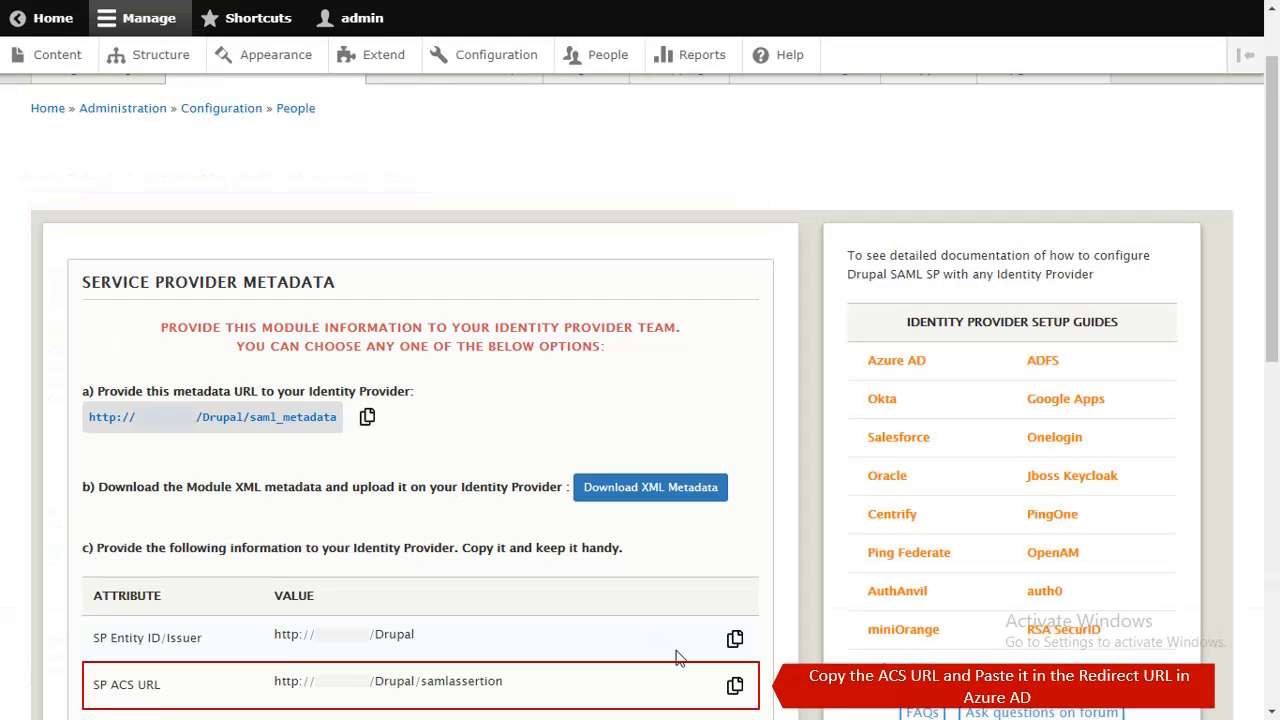
{"action": "left_click", "coordinate": [736, 687]}
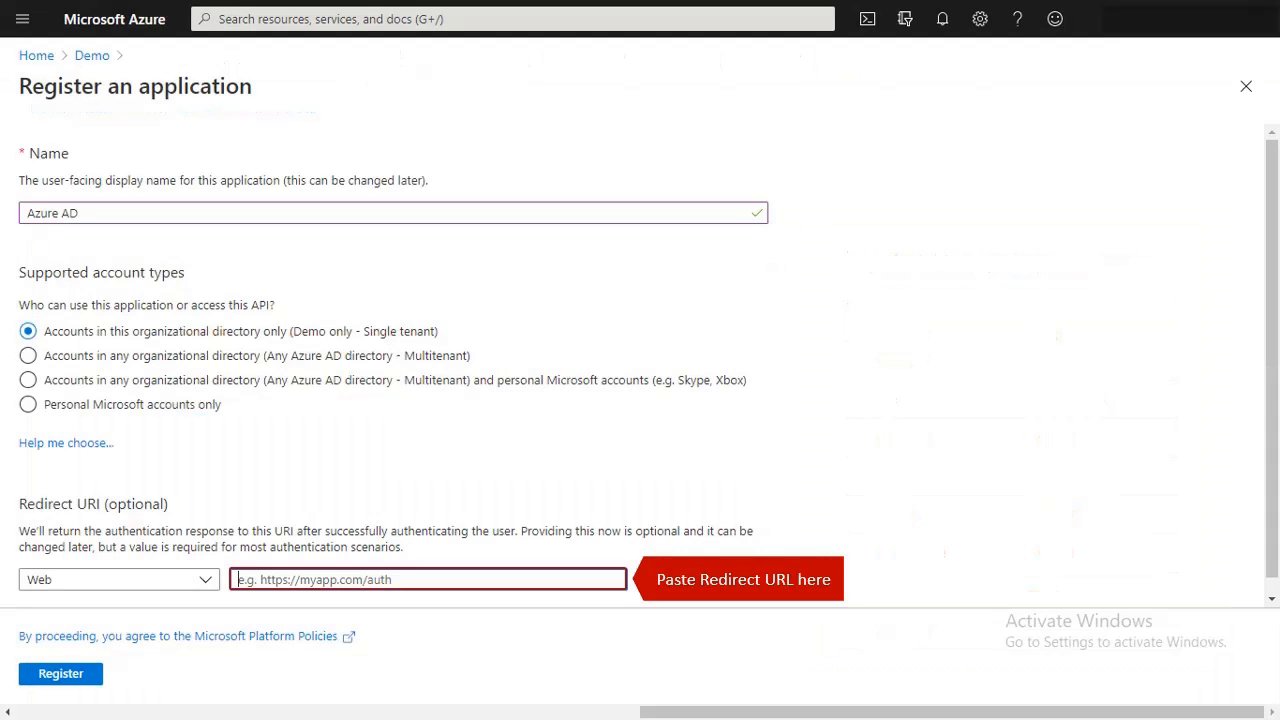
{"action": "key", "text": "ctrl+v"}
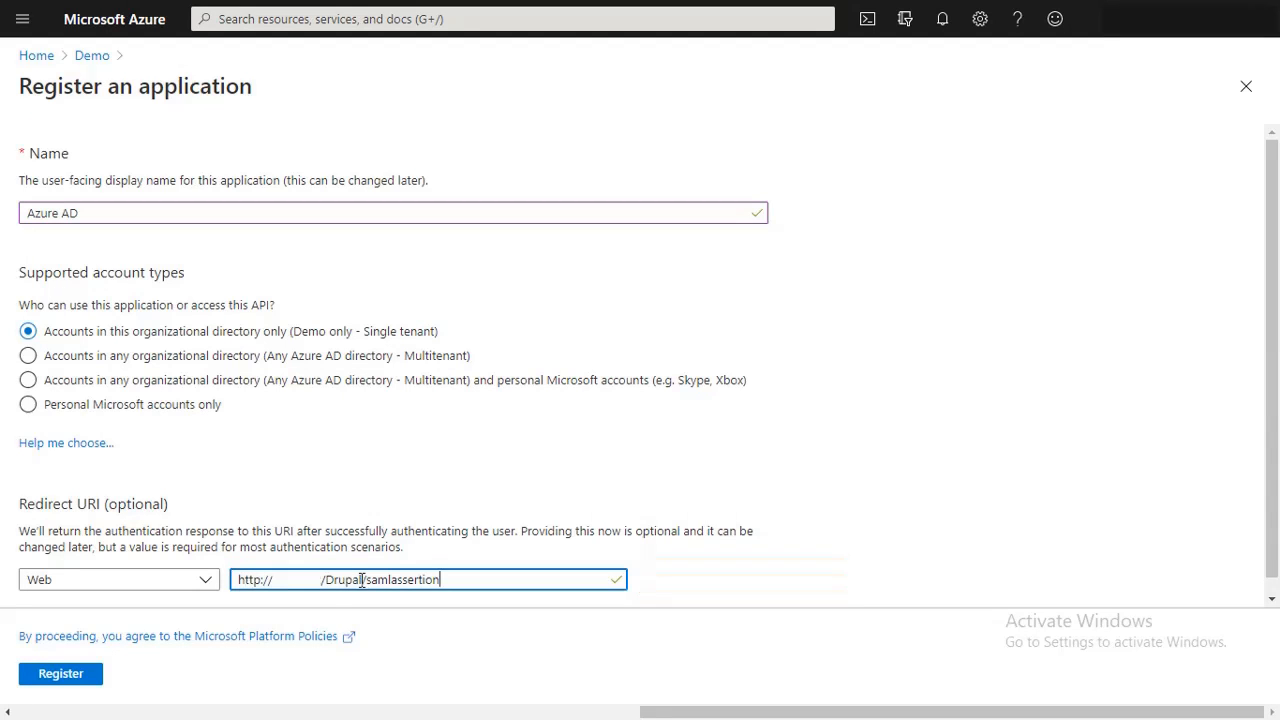
{"action": "left_click", "coordinate": [99, 681]}
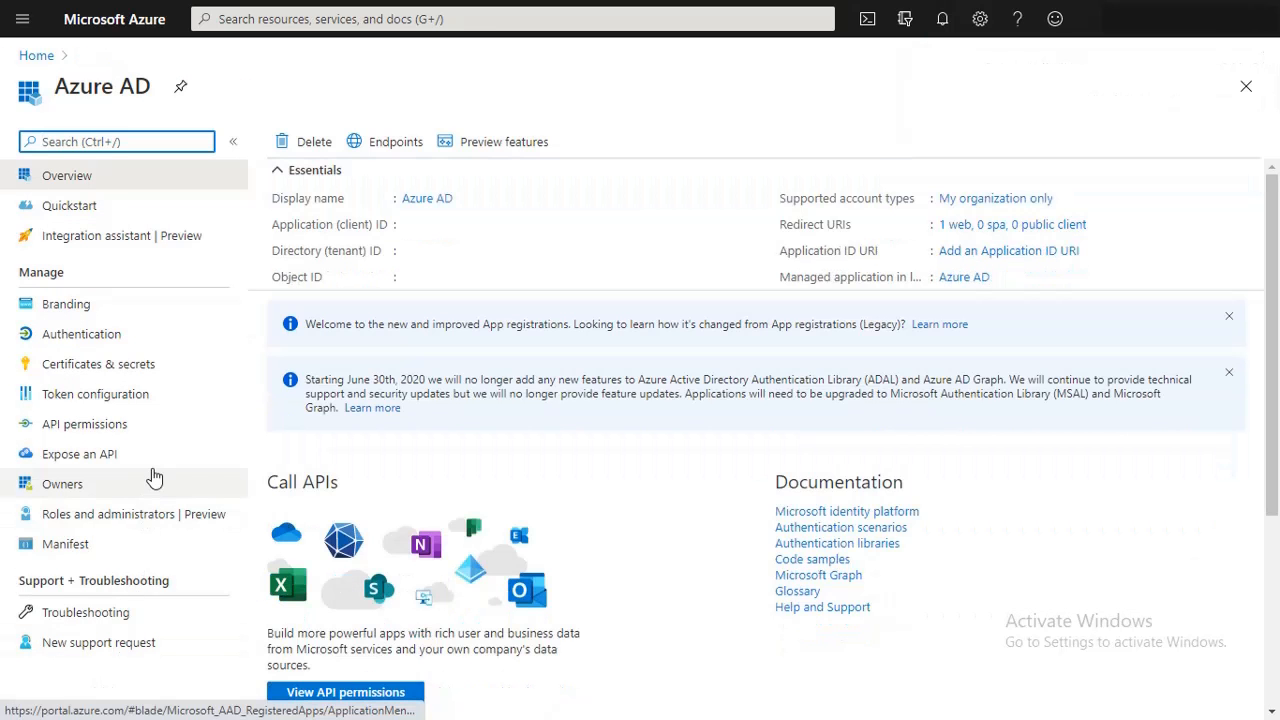
- Set the exposed API's Application ID URI to the SP Entity ID/Issuer copied from the Drupal module, and save it
{"action": "left_click", "coordinate": [152, 466]}
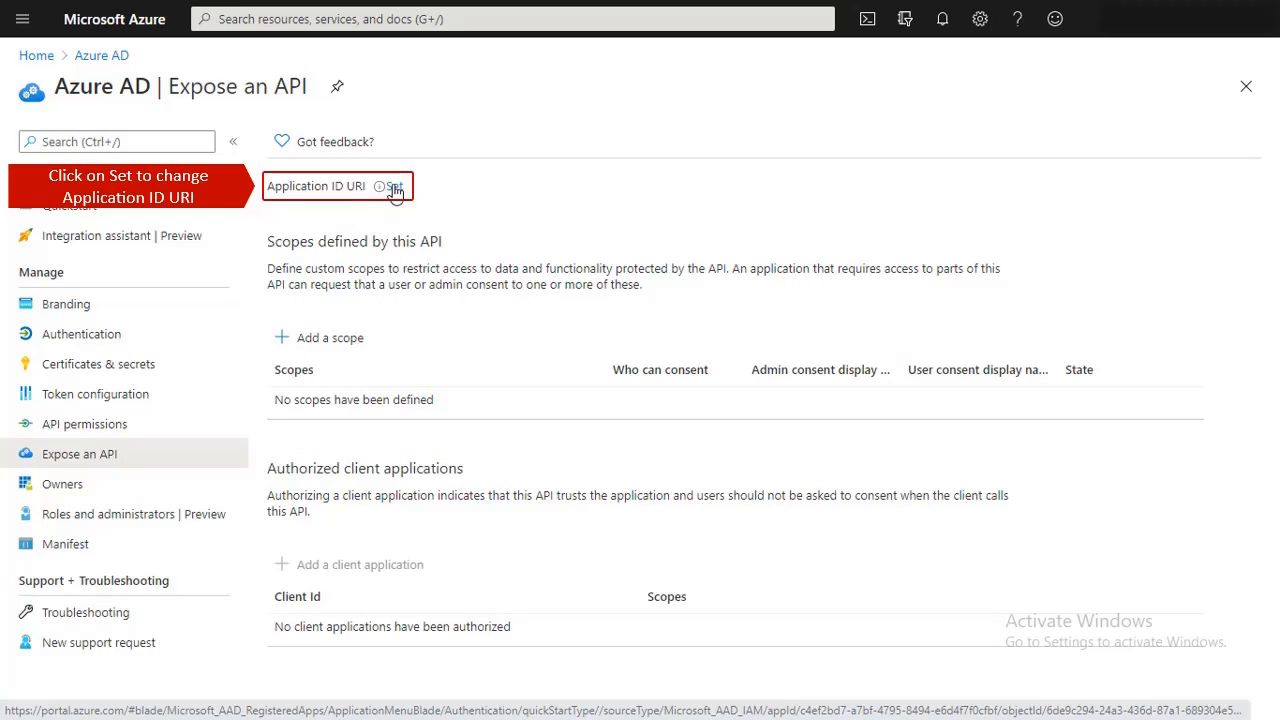
{"action": "left_click", "coordinate": [395, 189]}
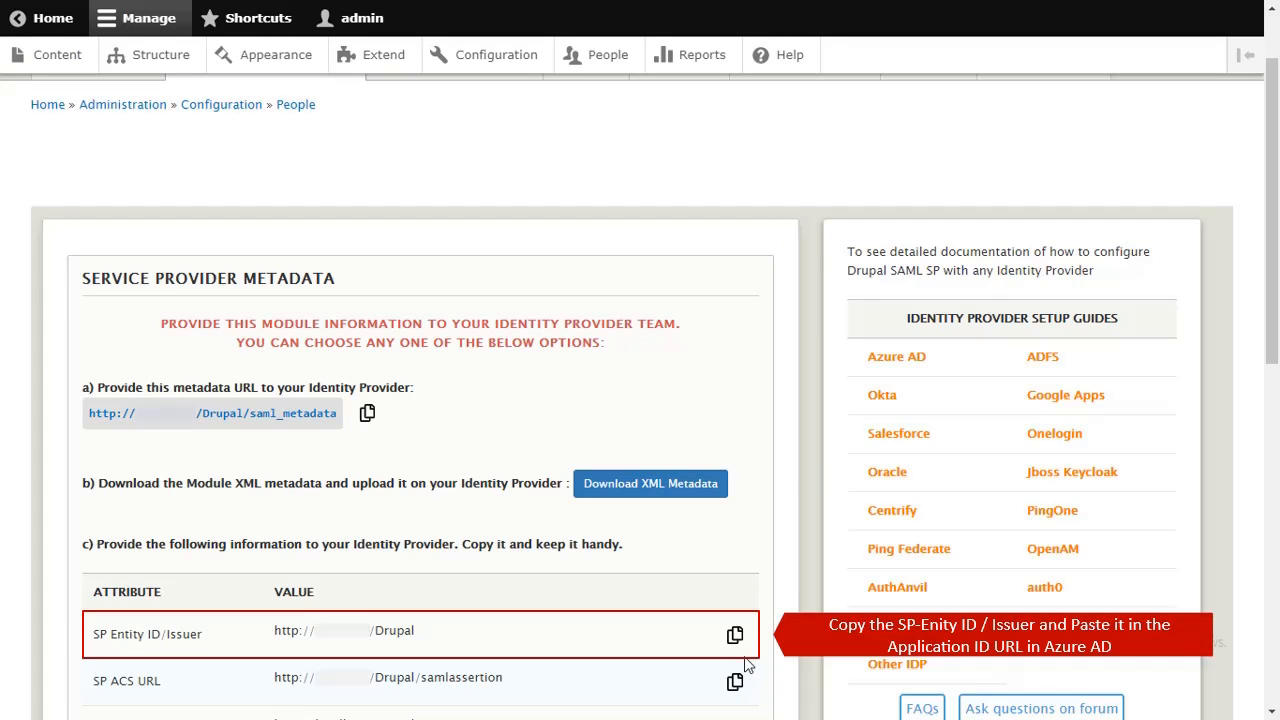
{"action": "left_click", "coordinate": [736, 637]}
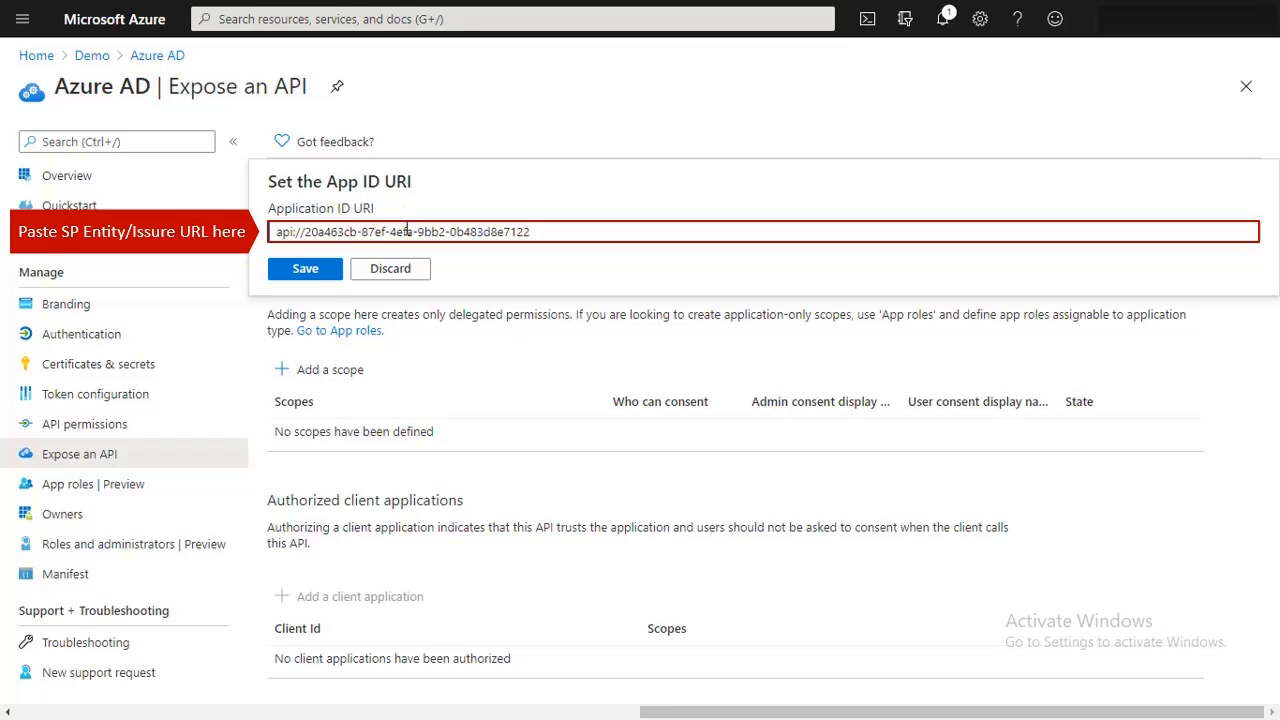
{"action": "key", "text": "ctrl+a"}
{"action": "key", "text": "ctrl+v"}
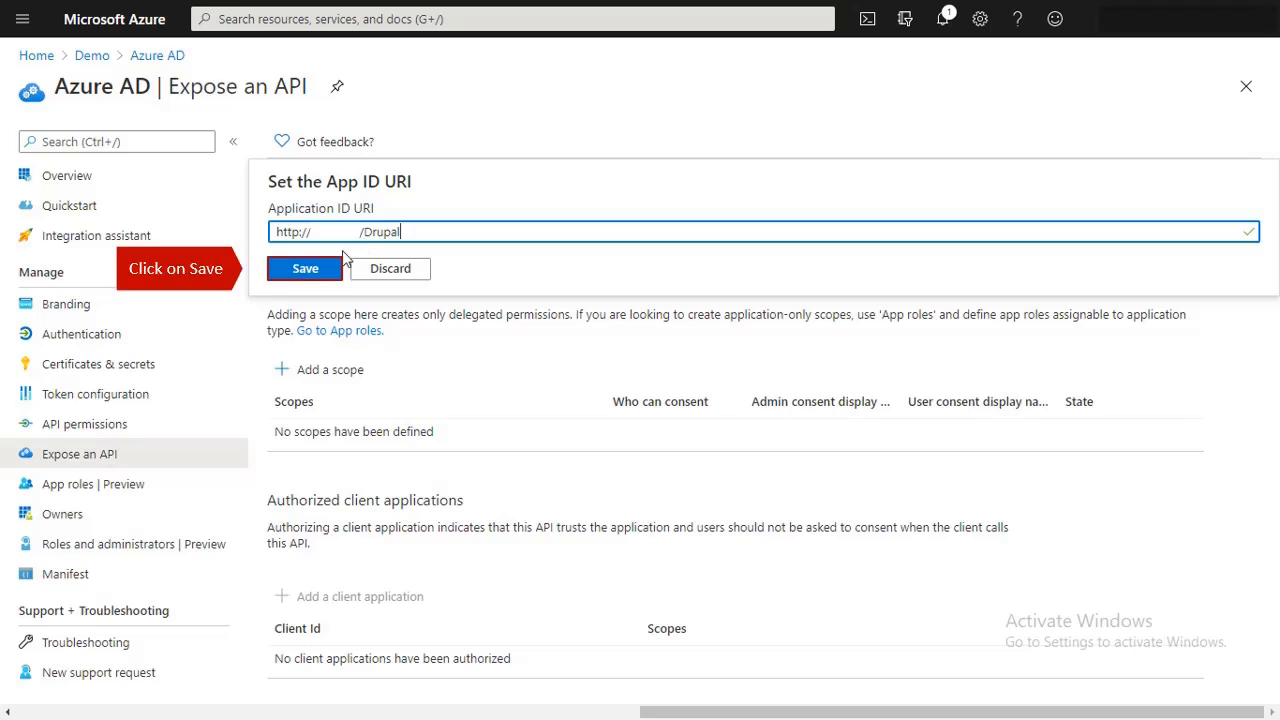
{"action": "left_click", "coordinate": [320, 268]}
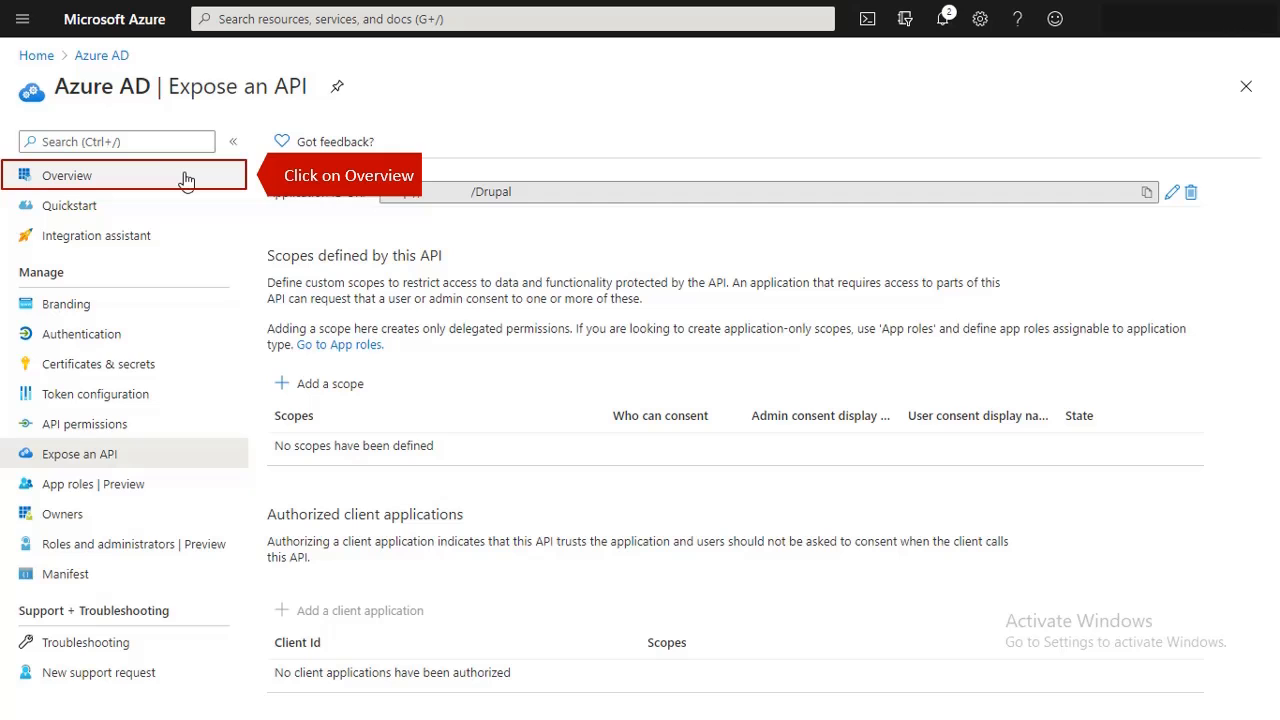
- Copy the Federation metadata document URL from the registered application's endpoints
{"action": "left_click", "coordinate": [172, 174]}
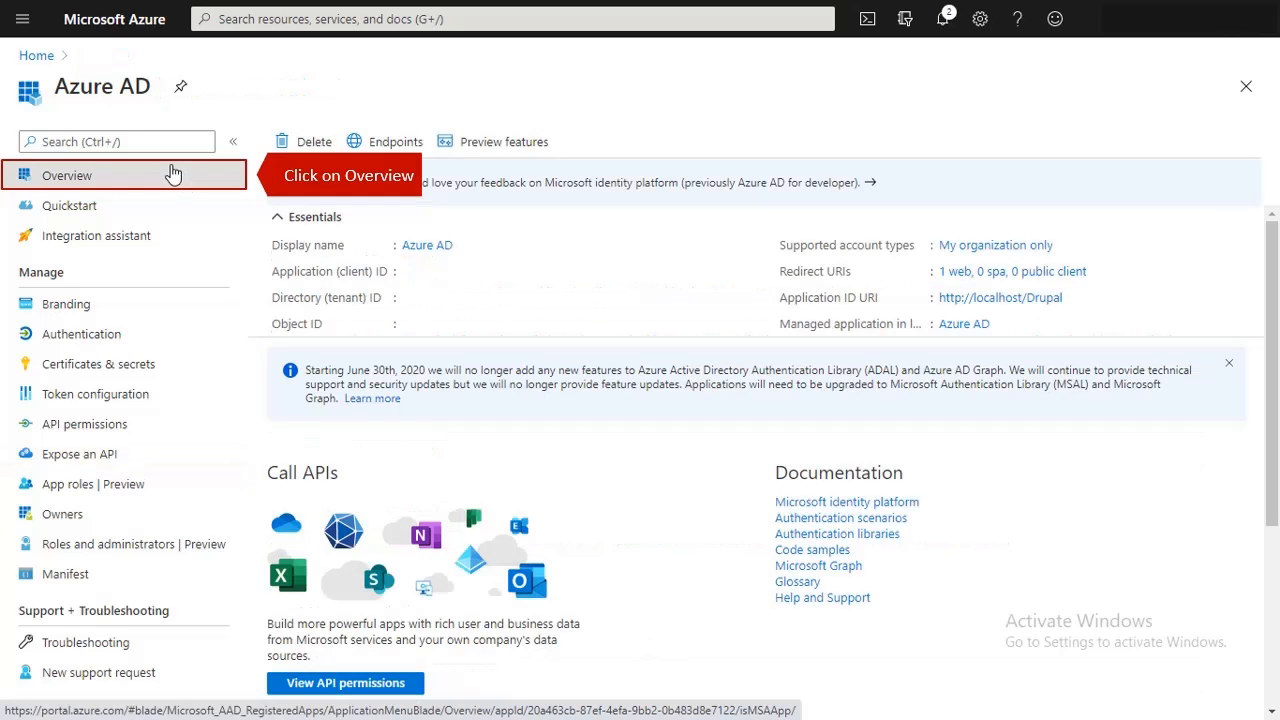
{"action": "left_click", "coordinate": [358, 146]}
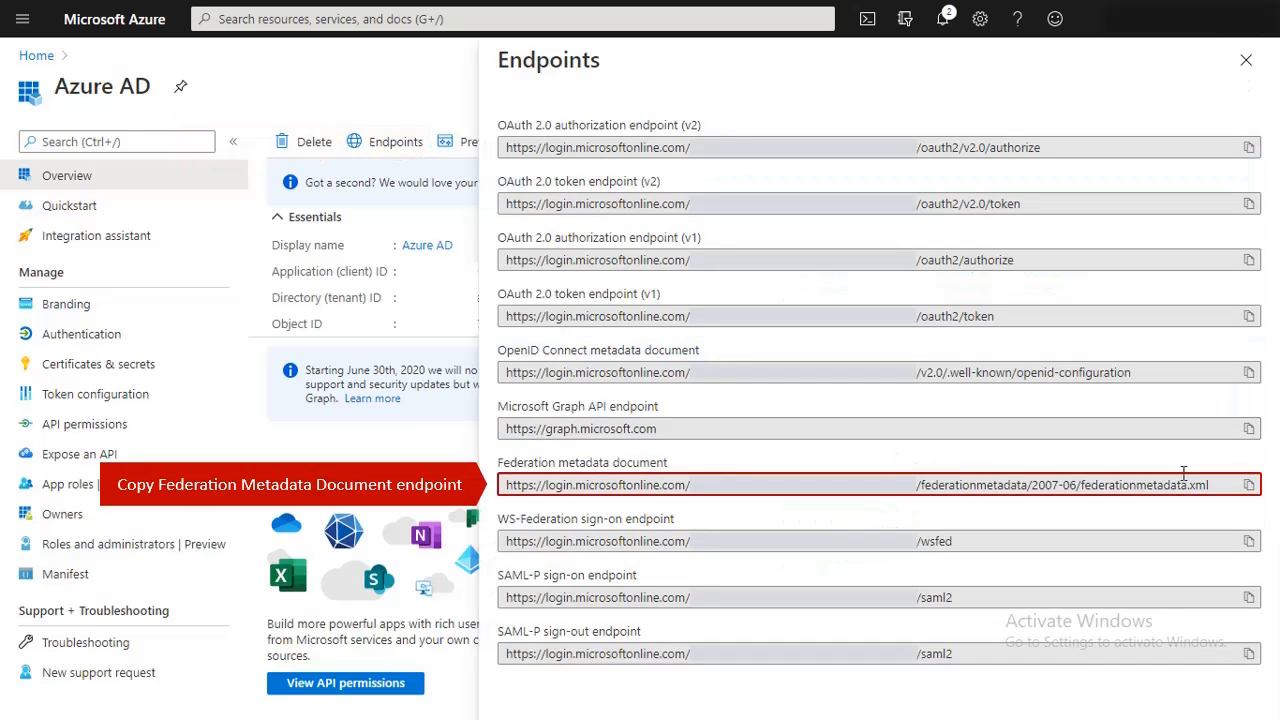
{"action": "left_click", "coordinate": [1249, 485]}
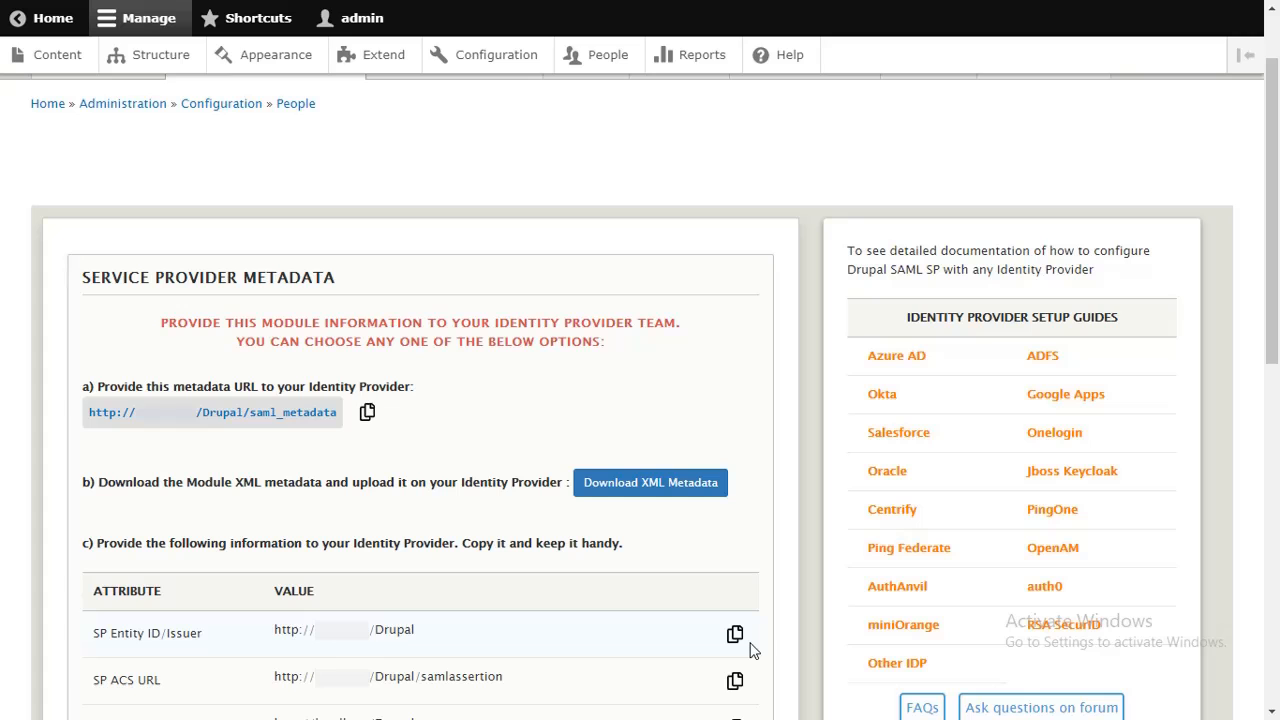
- In the Drupal module's Service Provider Setup, fetch the IdP metadata from the copied Federation metadata document URL
{"action": "scroll", "coordinate": [683, 534], "scroll_direction": "up", "scroll_amount": 1}
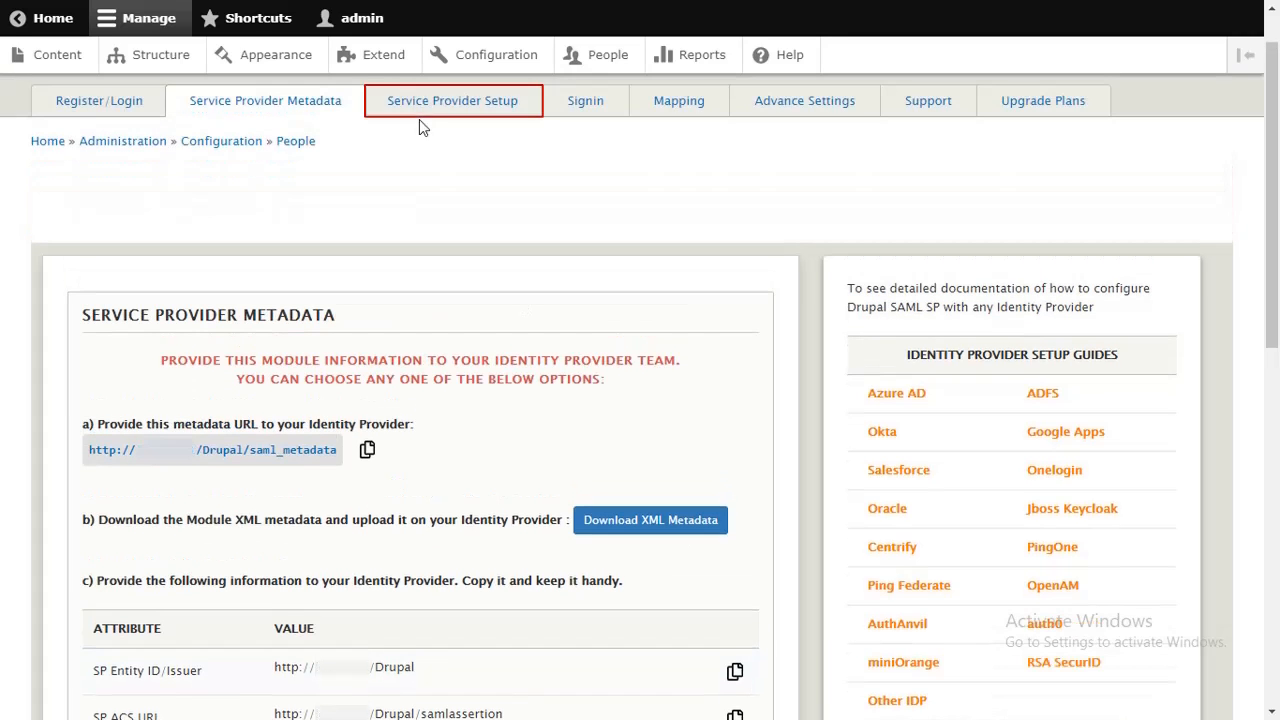
{"action": "left_click", "coordinate": [420, 112]}
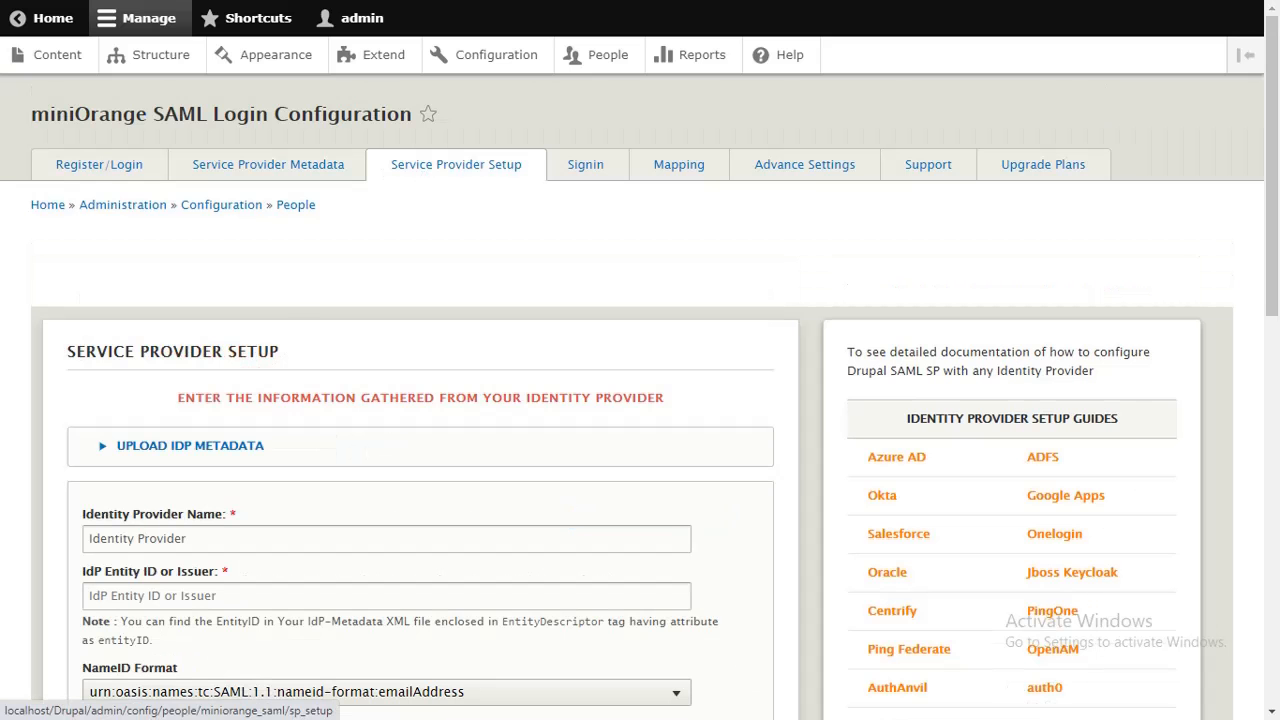
{"action": "left_click", "coordinate": [226, 450]}
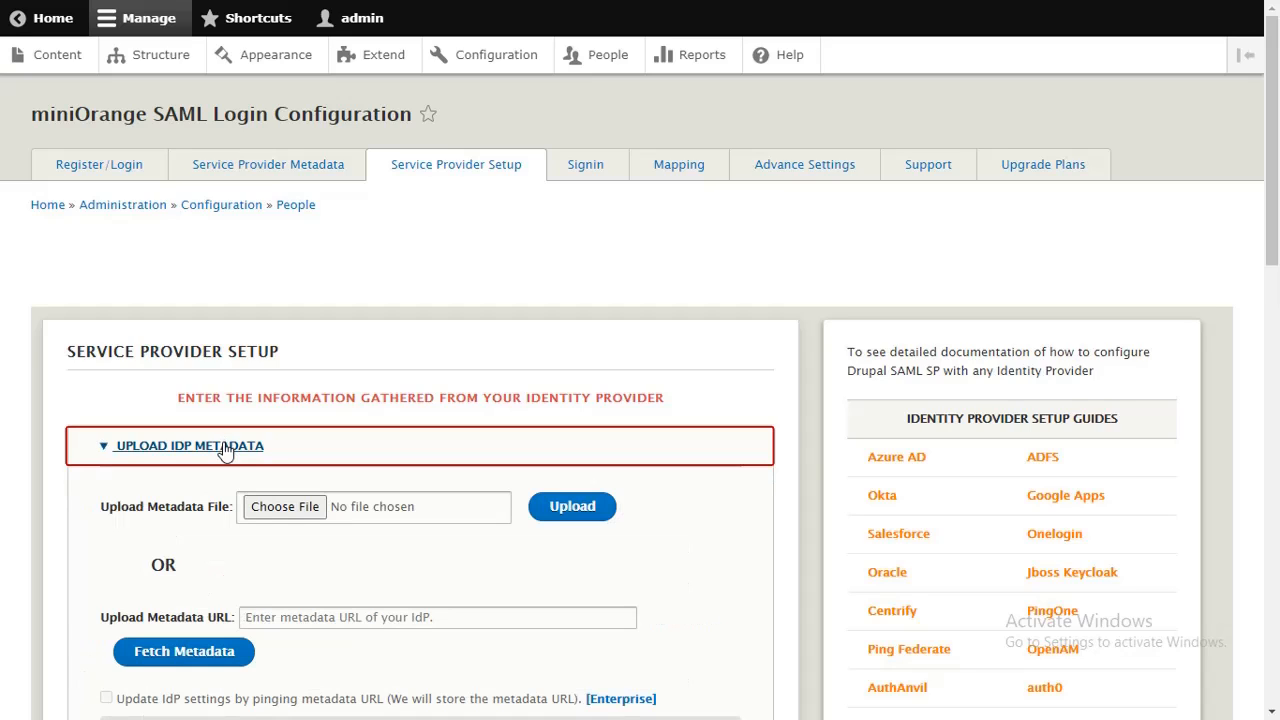
{"action": "left_click", "coordinate": [278, 612]}
{"action": "key", "text": "ctrl+v"}
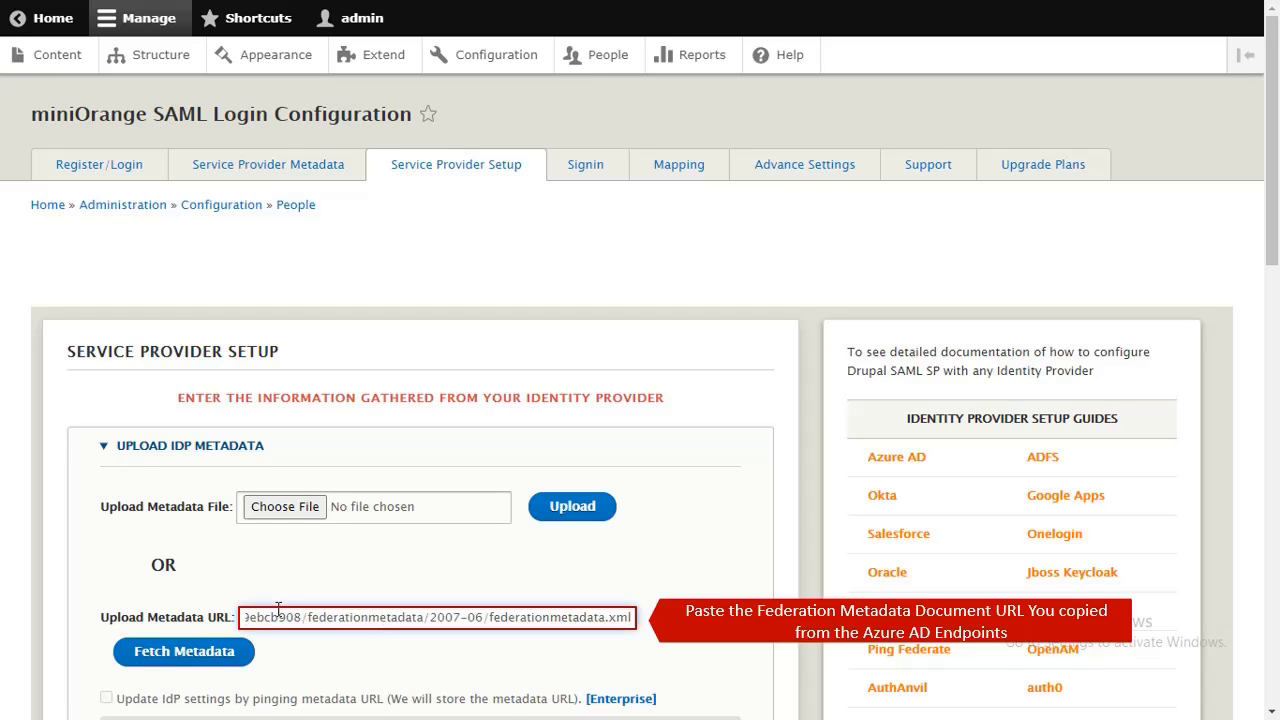
{"action": "left_click", "coordinate": [224, 652]}
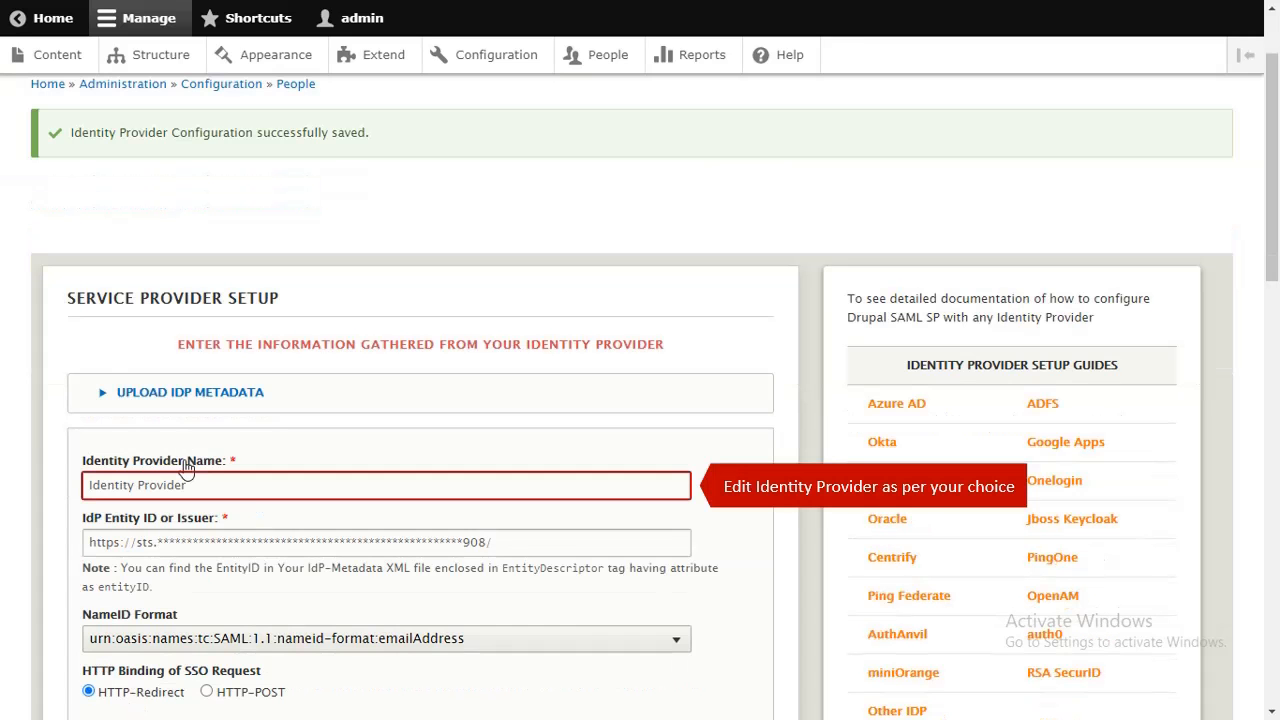
- Set the Identity Provider Name in the service provider setup to "Azure AD"
{"action": "left_click", "coordinate": [188, 484]}
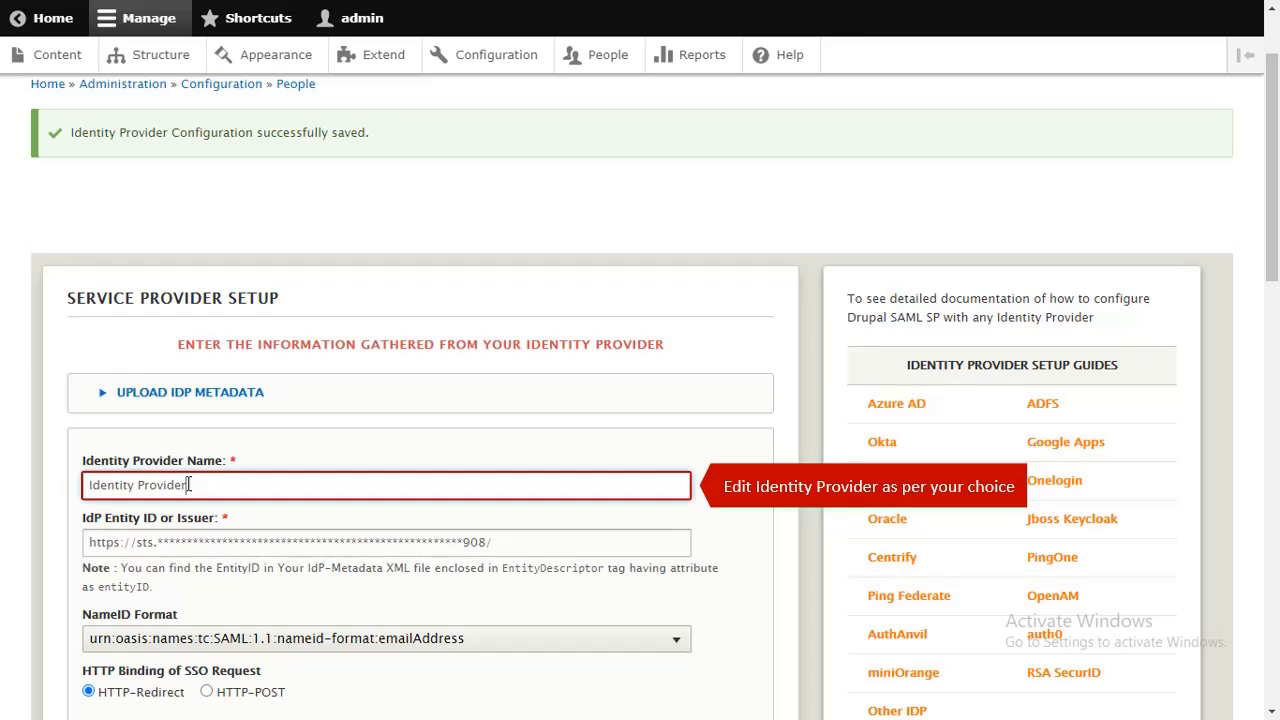
{"action": "key", "text": "ctrl+a"}
{"action": "type", "text": "Azure AD"}
- Enable login with SAML and save the identity provider configuration
{"action": "scroll", "coordinate": [186, 483], "scroll_direction": "down", "scroll_amount": 10}
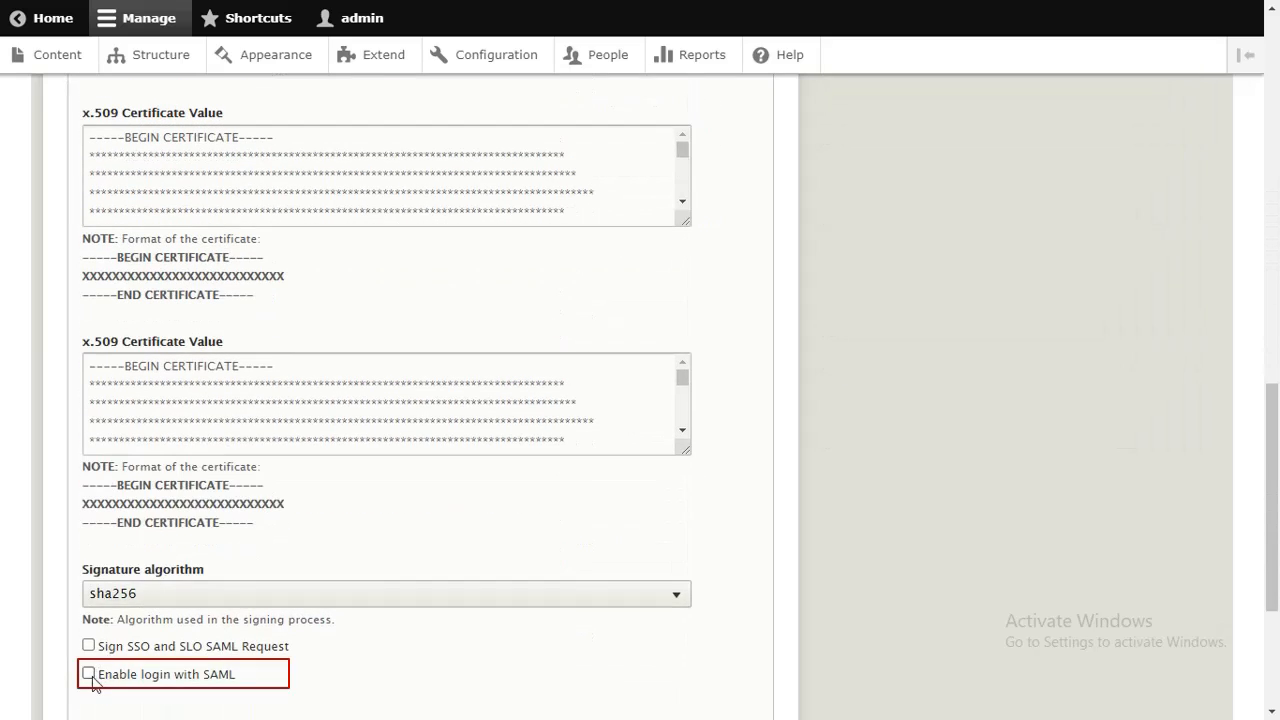
{"action": "left_click", "coordinate": [88, 675]}
{"action": "scroll", "coordinate": [92, 677], "scroll_direction": "down", "scroll_amount": 3}
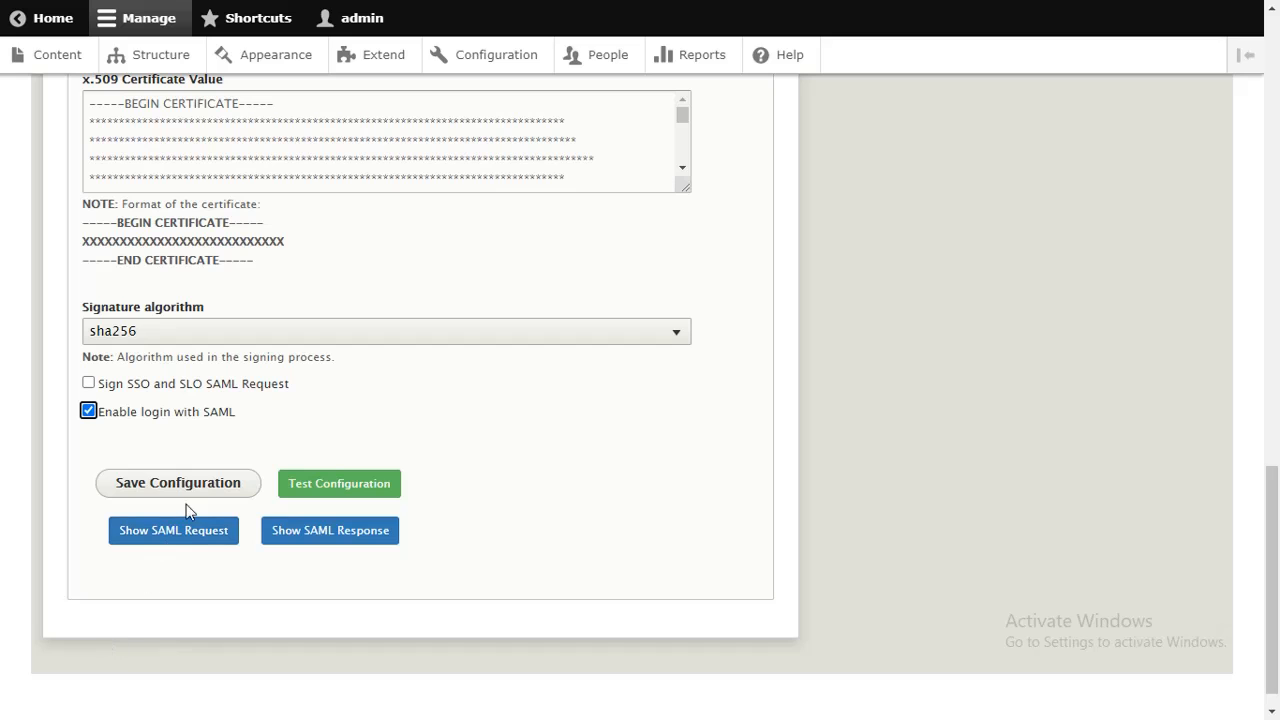
{"action": "left_click", "coordinate": [194, 500]}
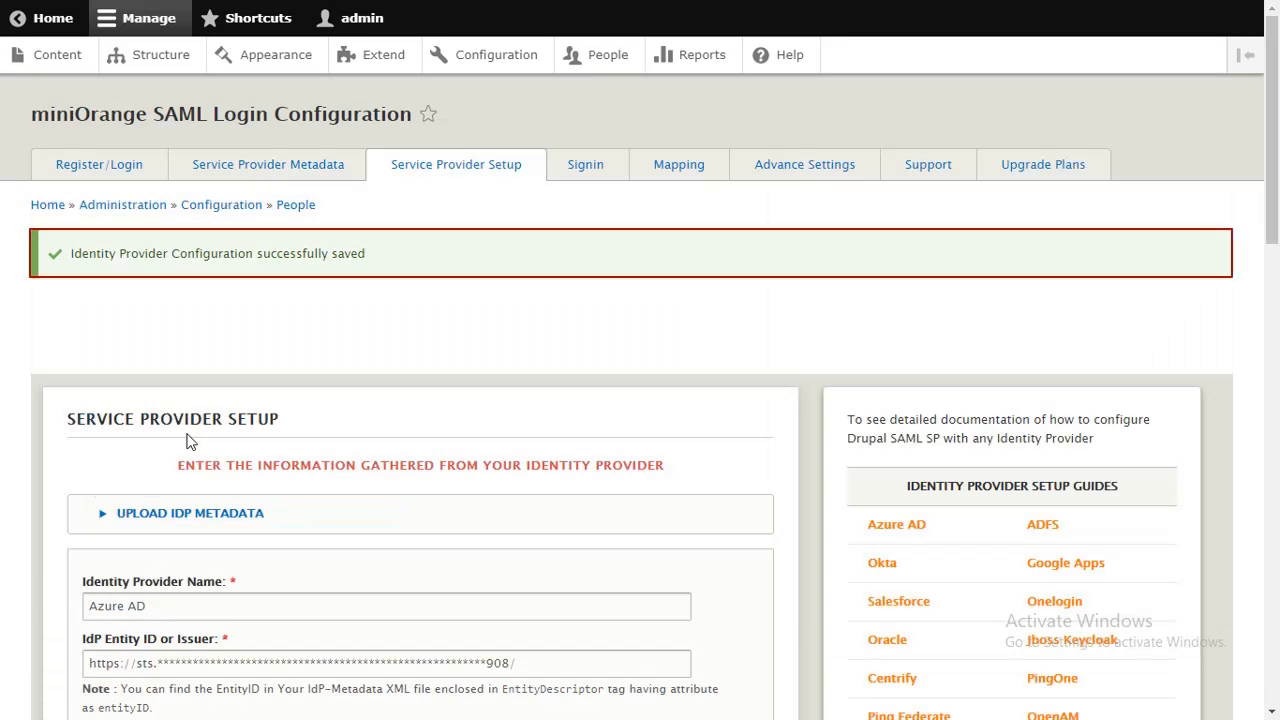
- Run the configuration test, review the attributes returned by Azure AD, and close the test window
{"action": "scroll", "coordinate": [188, 441], "scroll_direction": "down", "scroll_amount": 15}
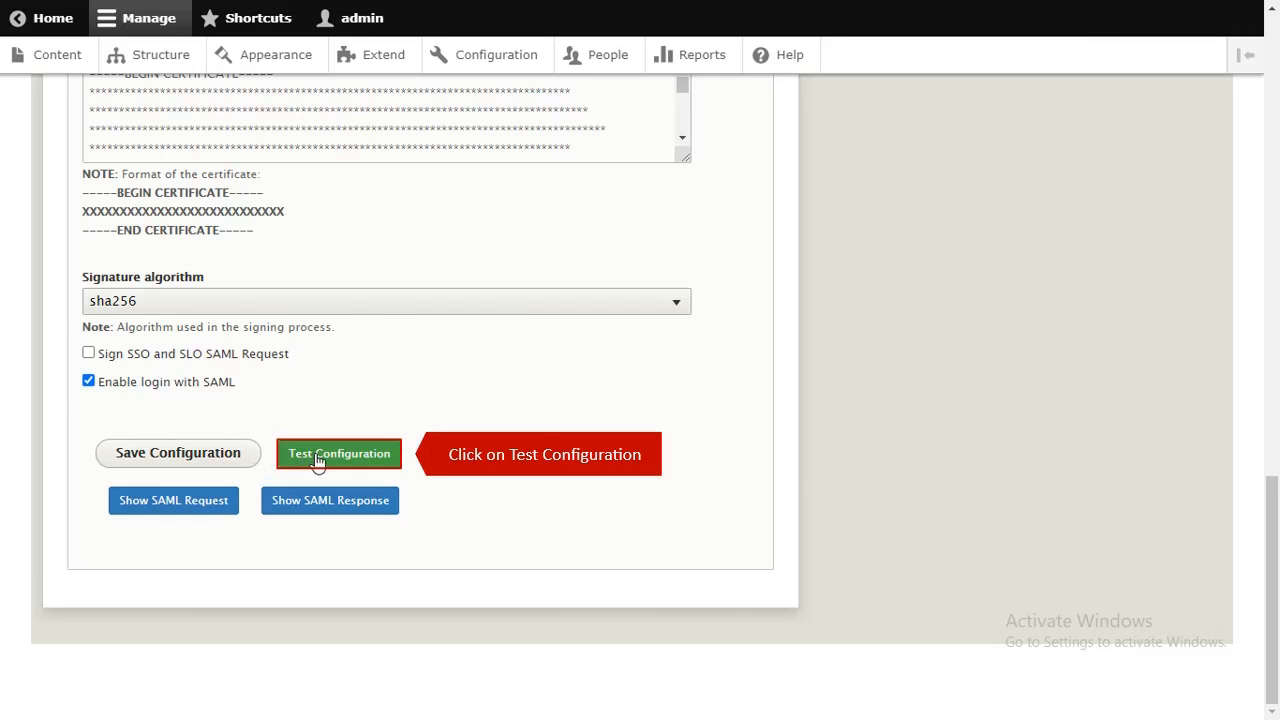
{"action": "left_click", "coordinate": [318, 458]}
{"action": "scroll", "coordinate": [267, 368], "scroll_direction": "down", "scroll_amount": 7}
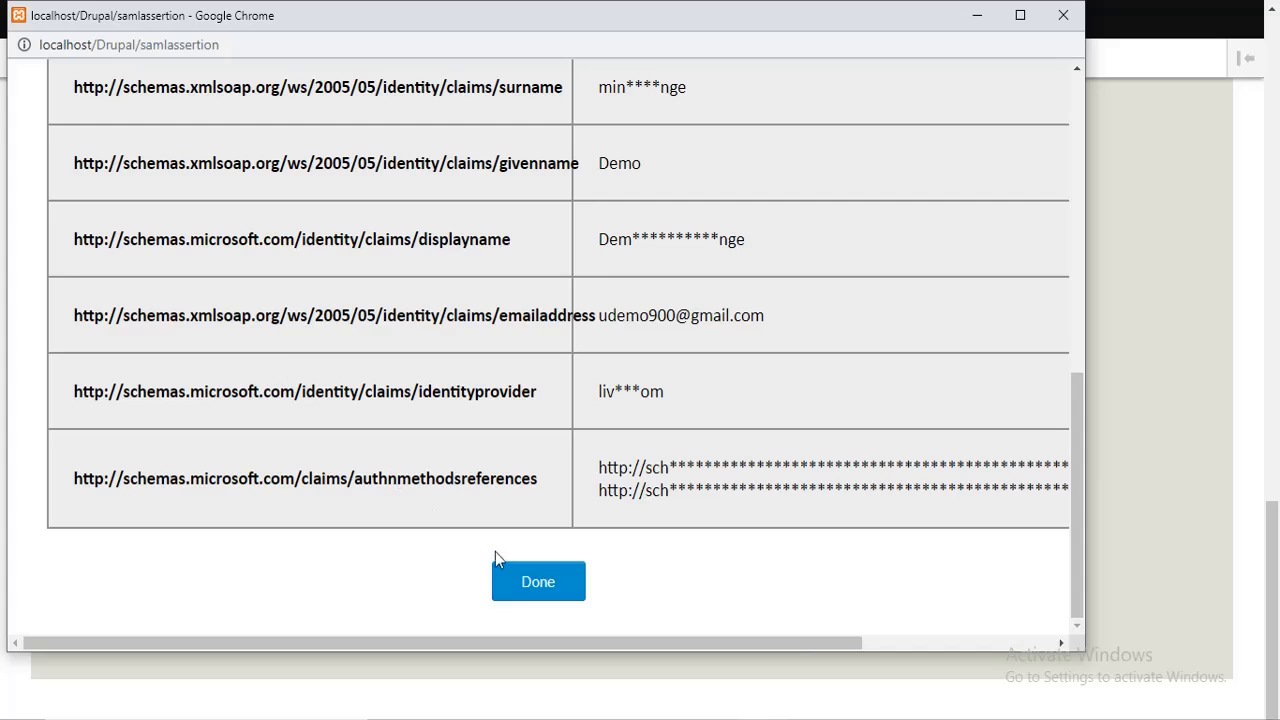
{"action": "left_click", "coordinate": [515, 580]}
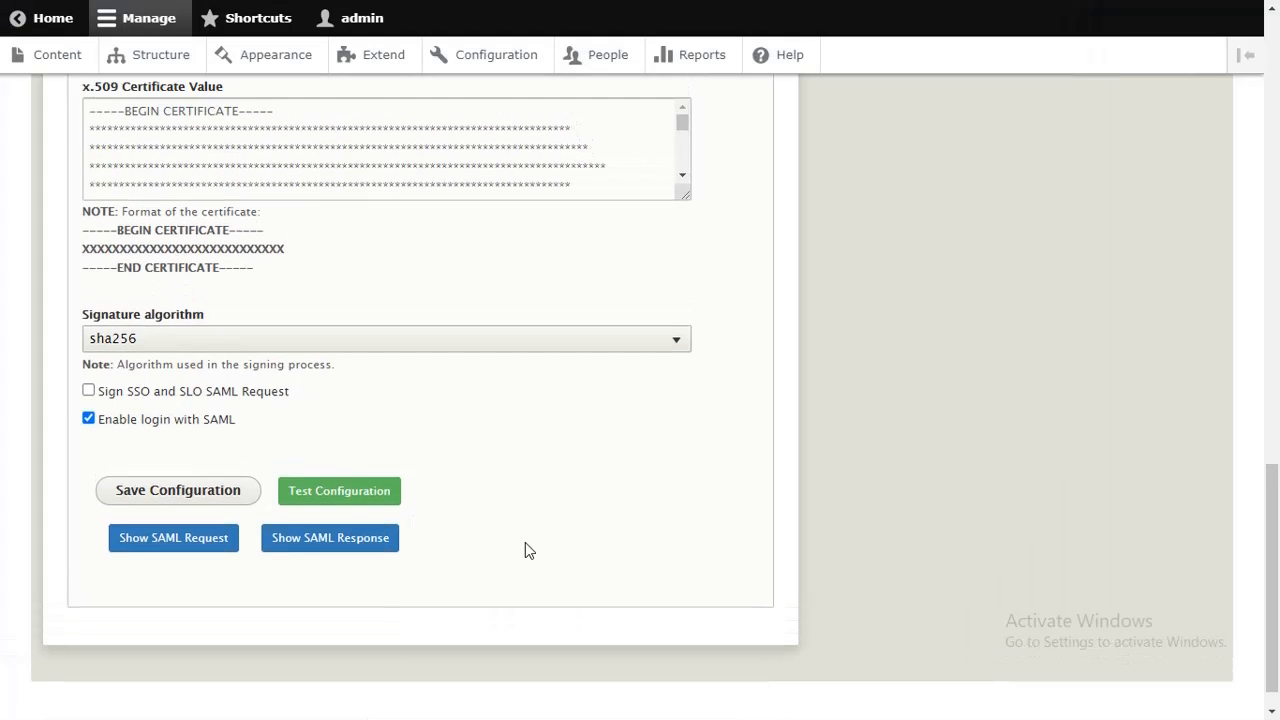
- Enable role mapping in the module's attribute and role mapping settings
{"action": "scroll", "coordinate": [525, 542], "scroll_direction": "up", "scroll_amount": 5}
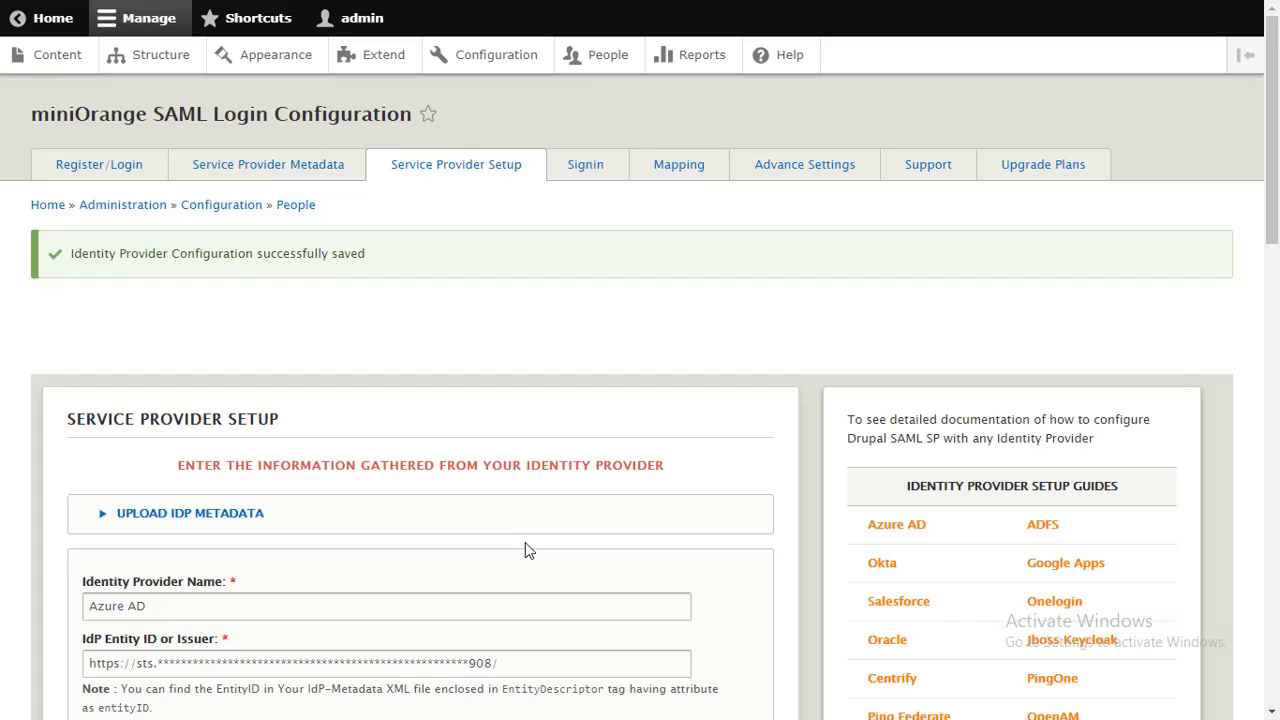
{"action": "left_click", "coordinate": [676, 176]}
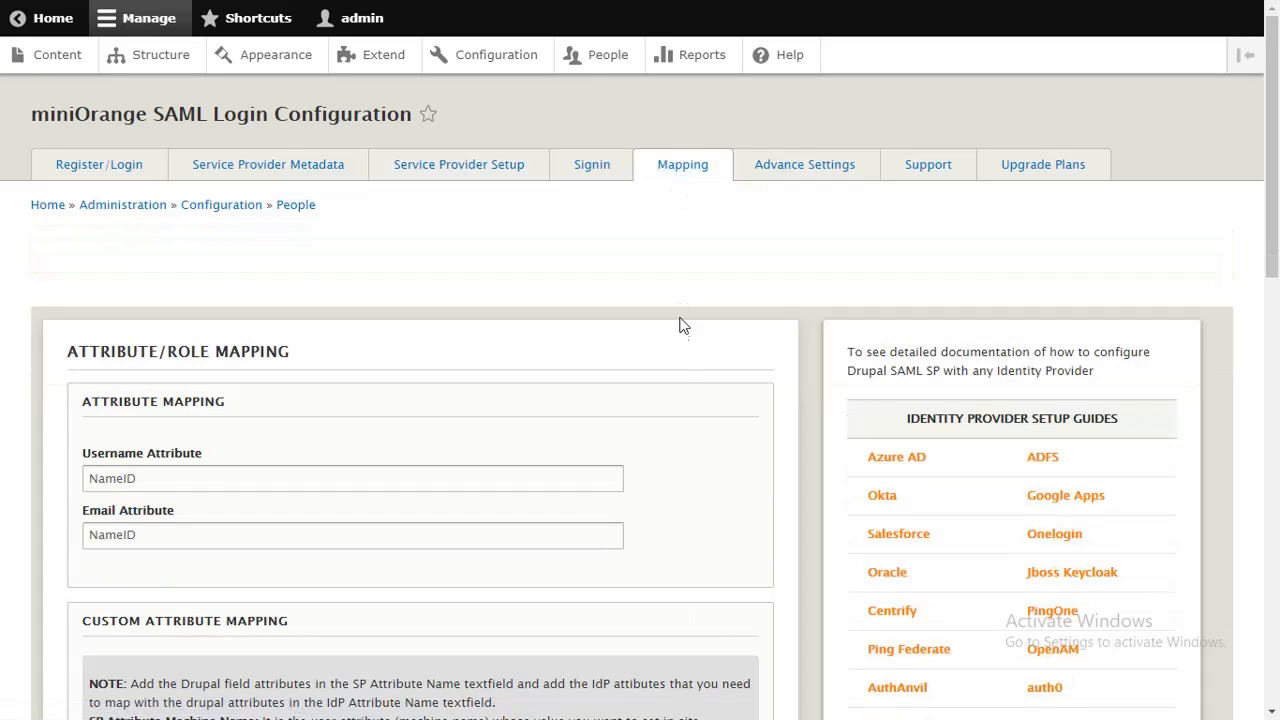
{"action": "scroll", "coordinate": [680, 600], "scroll_direction": "down", "scroll_amount": 4}
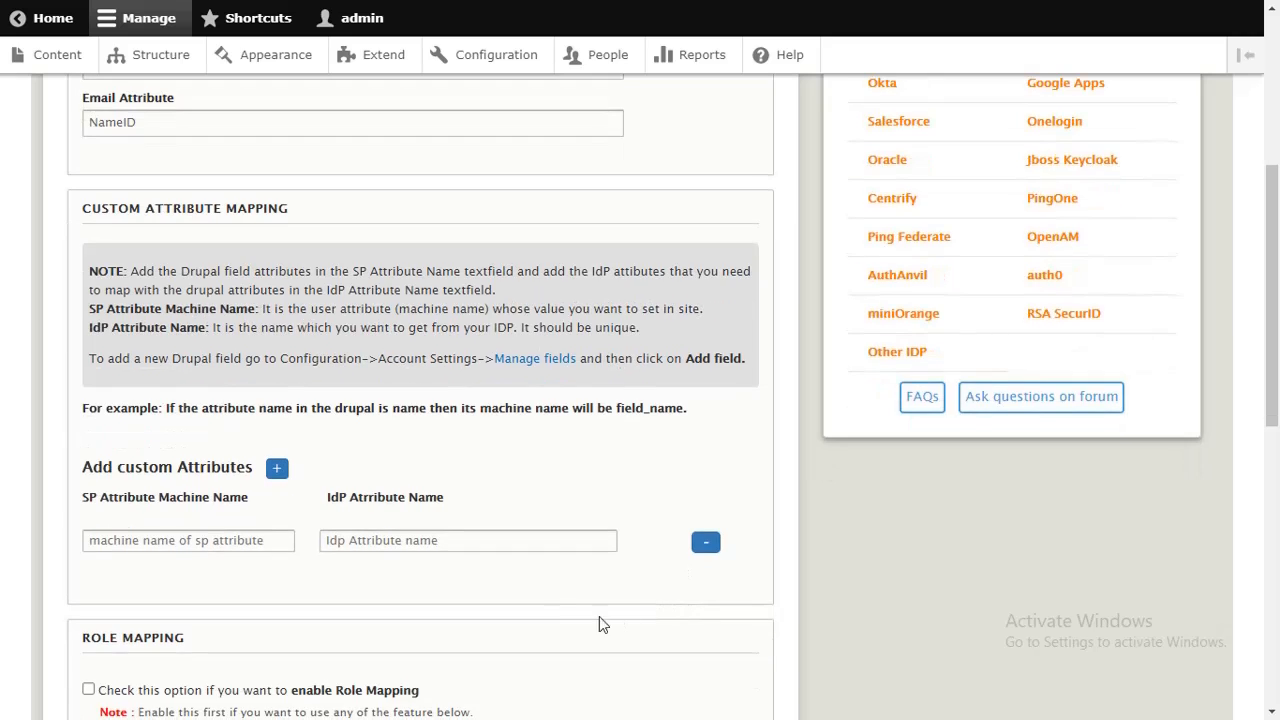
{"action": "left_click", "coordinate": [88, 690]}
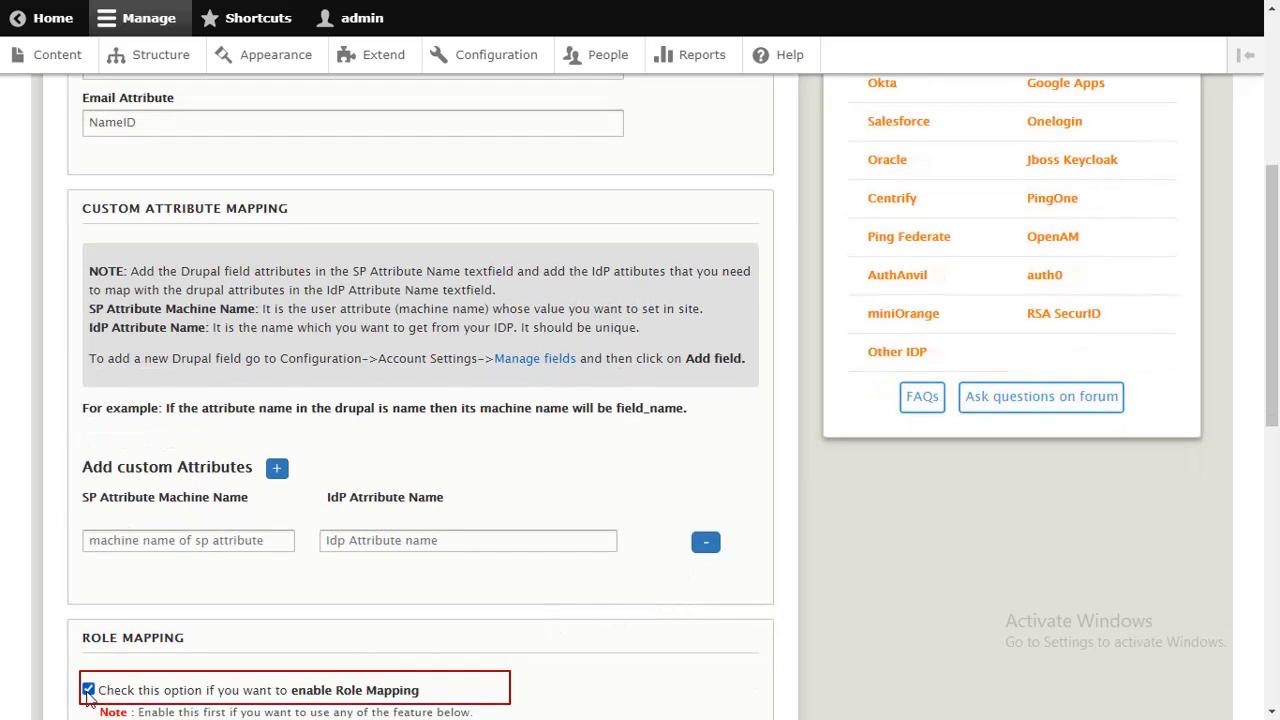
- Set the default group for new users to Administrator and save the mapping configuration
{"action": "scroll", "coordinate": [88, 700], "scroll_direction": "down", "scroll_amount": 3}
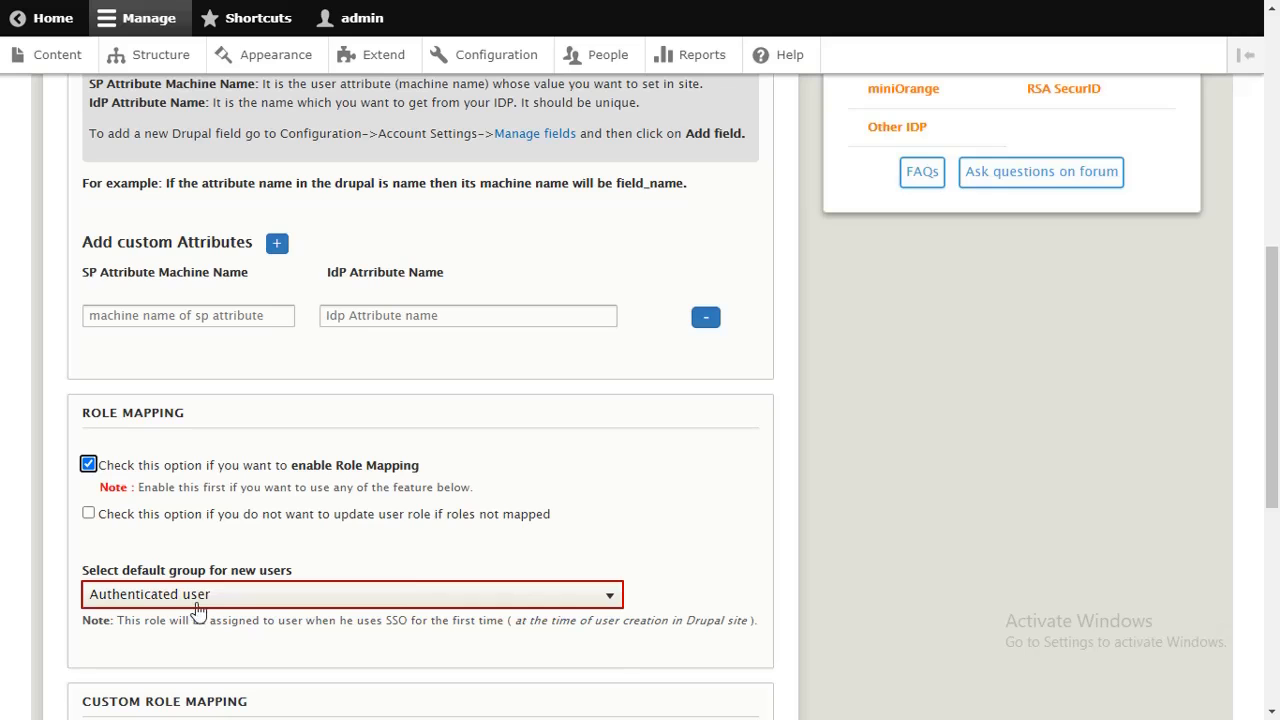
{"action": "left_click", "coordinate": [197, 603]}
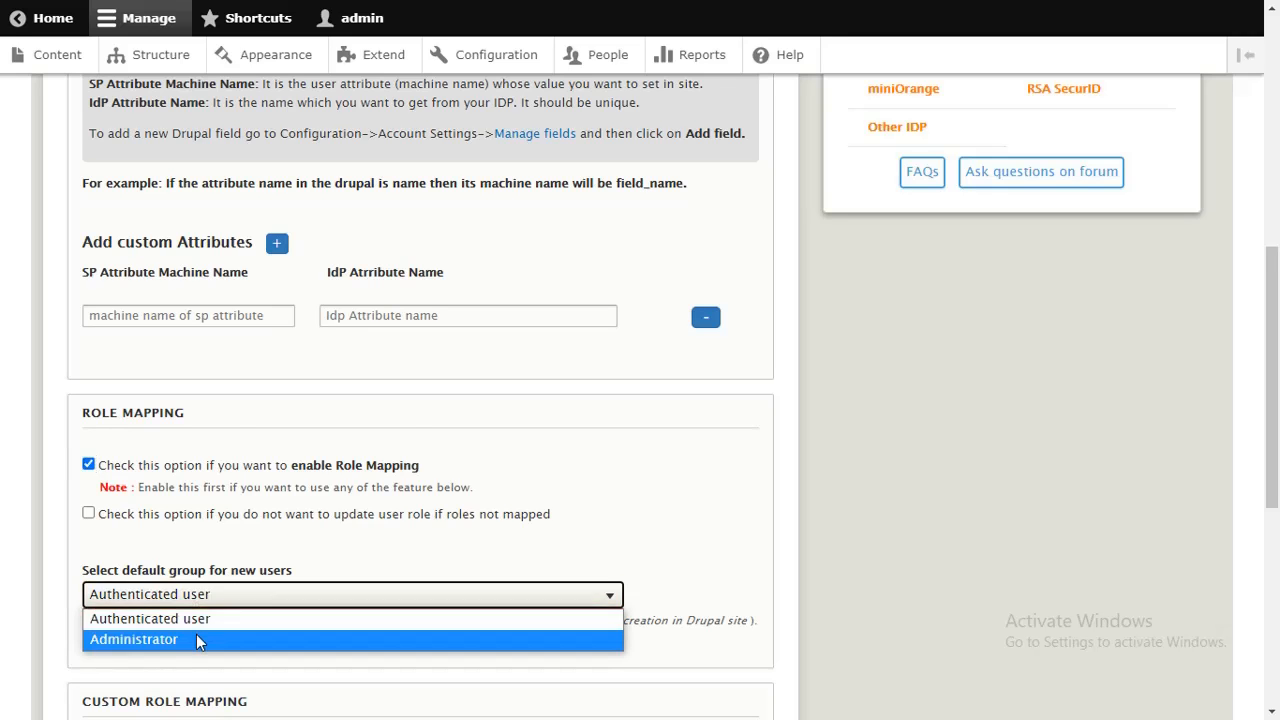
{"action": "left_click", "coordinate": [197, 639]}
{"action": "scroll", "coordinate": [197, 640], "scroll_direction": "down", "scroll_amount": 6}
{"action": "left_click", "coordinate": [188, 614]}
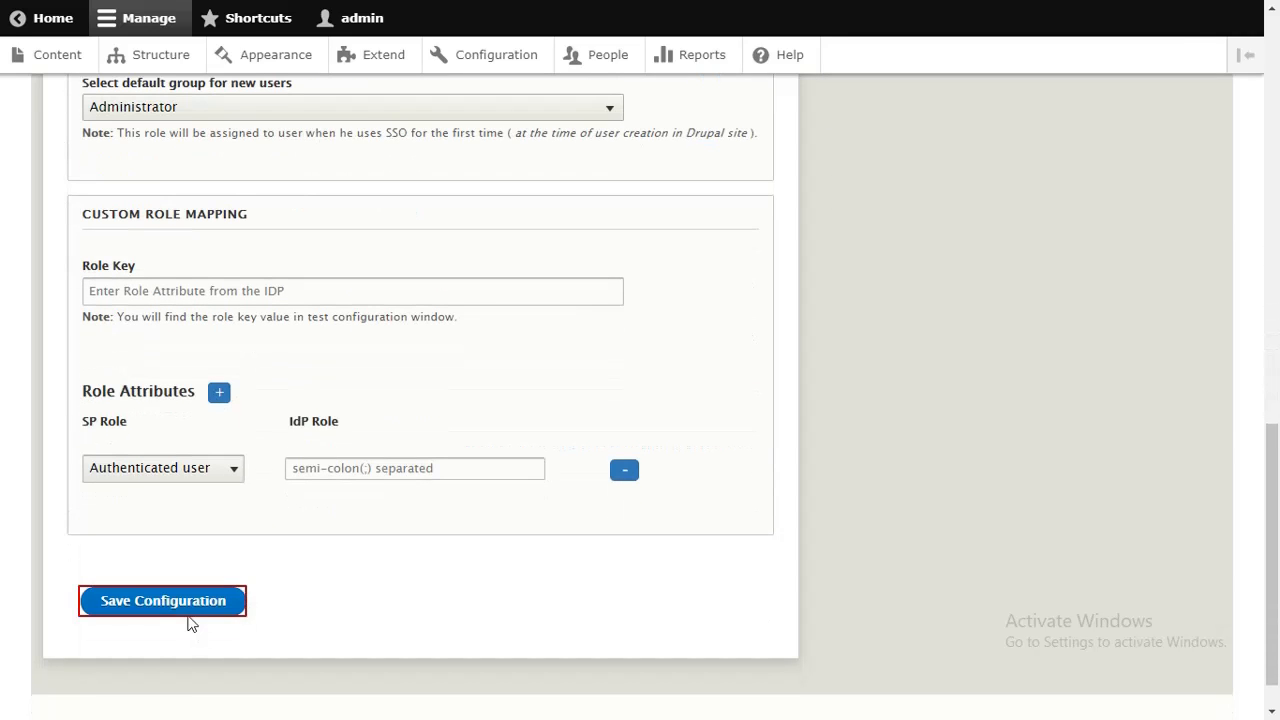
{"action": "left_click", "coordinate": [188, 620]}
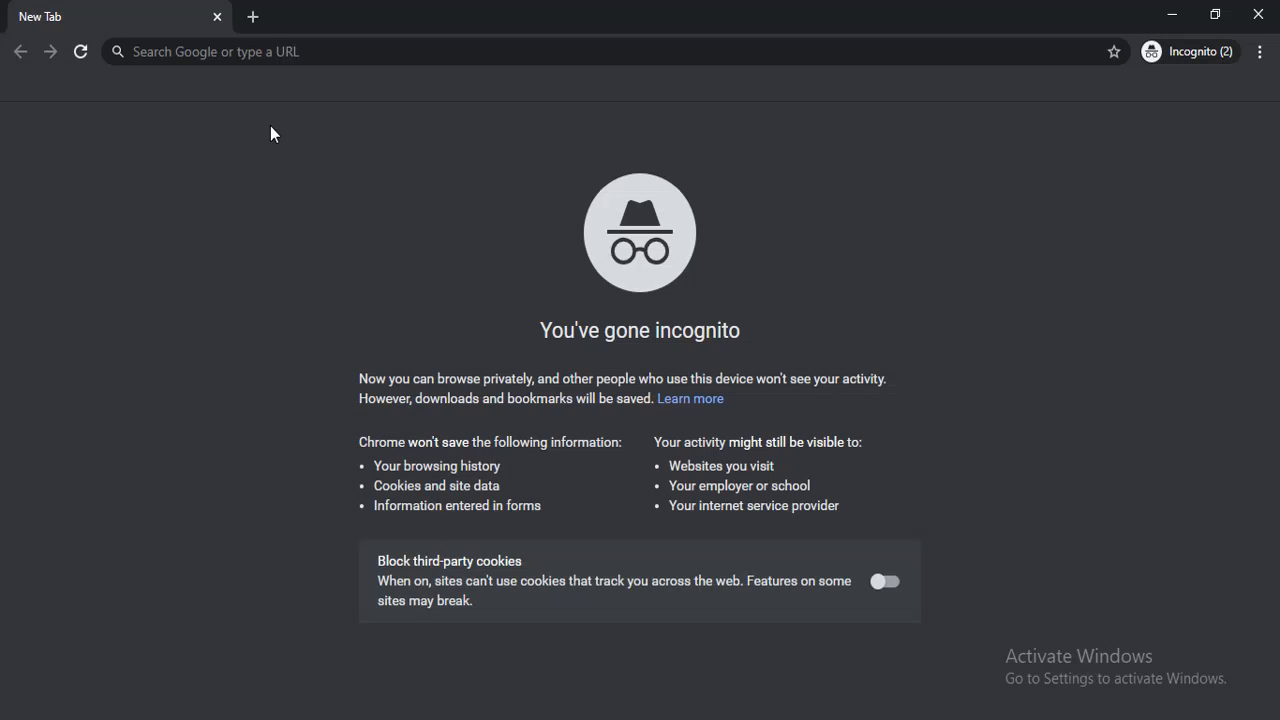
- Open the Drupal site in an incognito window and start the Azure AD login from its login page
{"action": "left_click", "coordinate": [212, 54]}
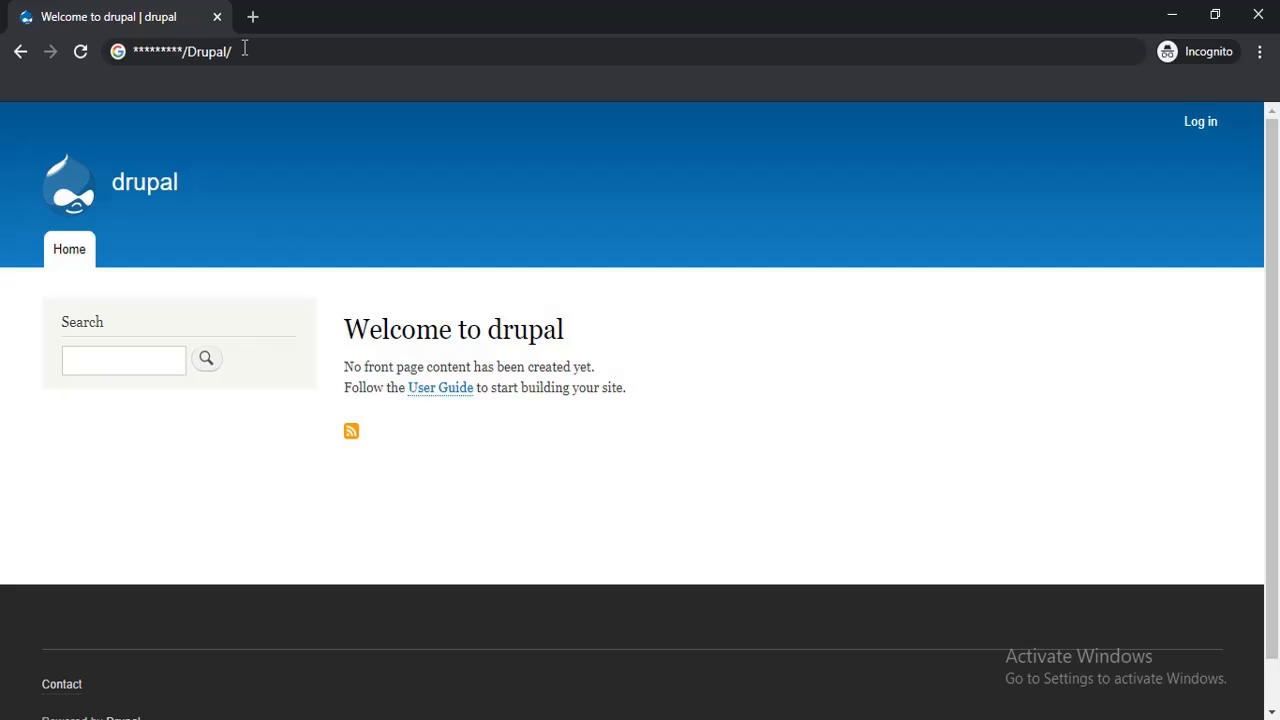
{"action": "left_click", "coordinate": [252, 47]}
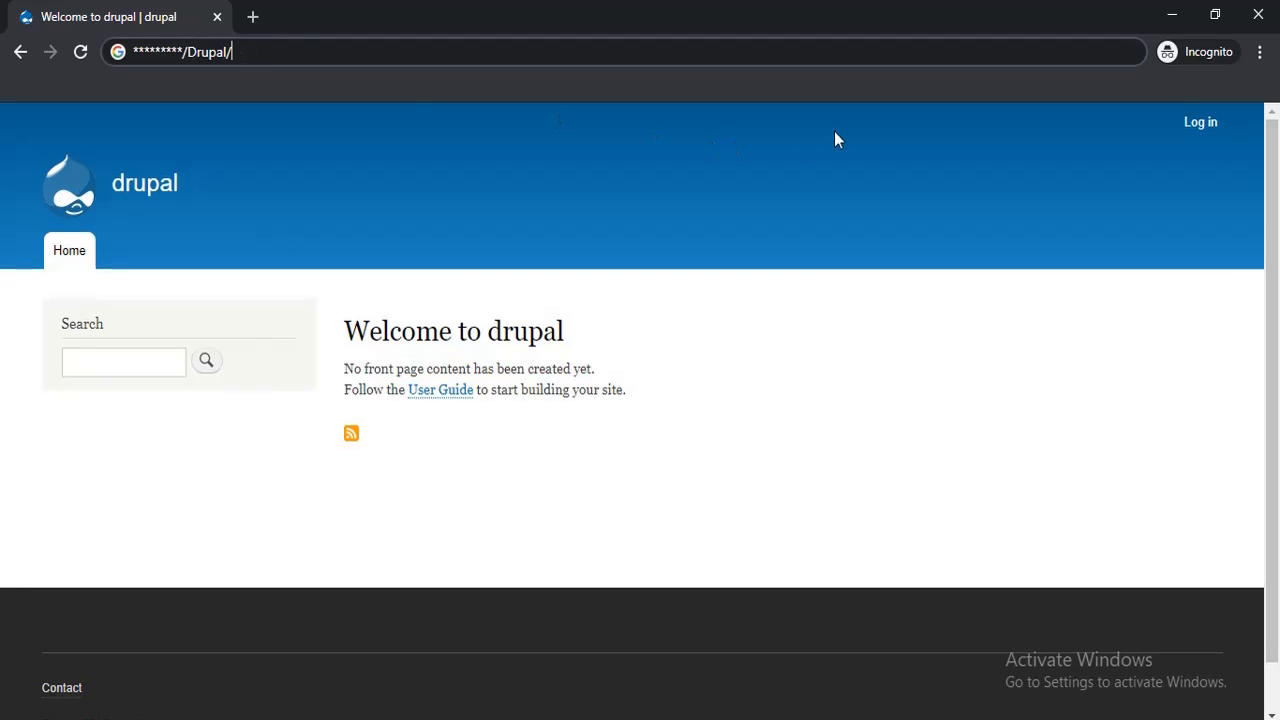
{"action": "left_click", "coordinate": [1190, 128]}
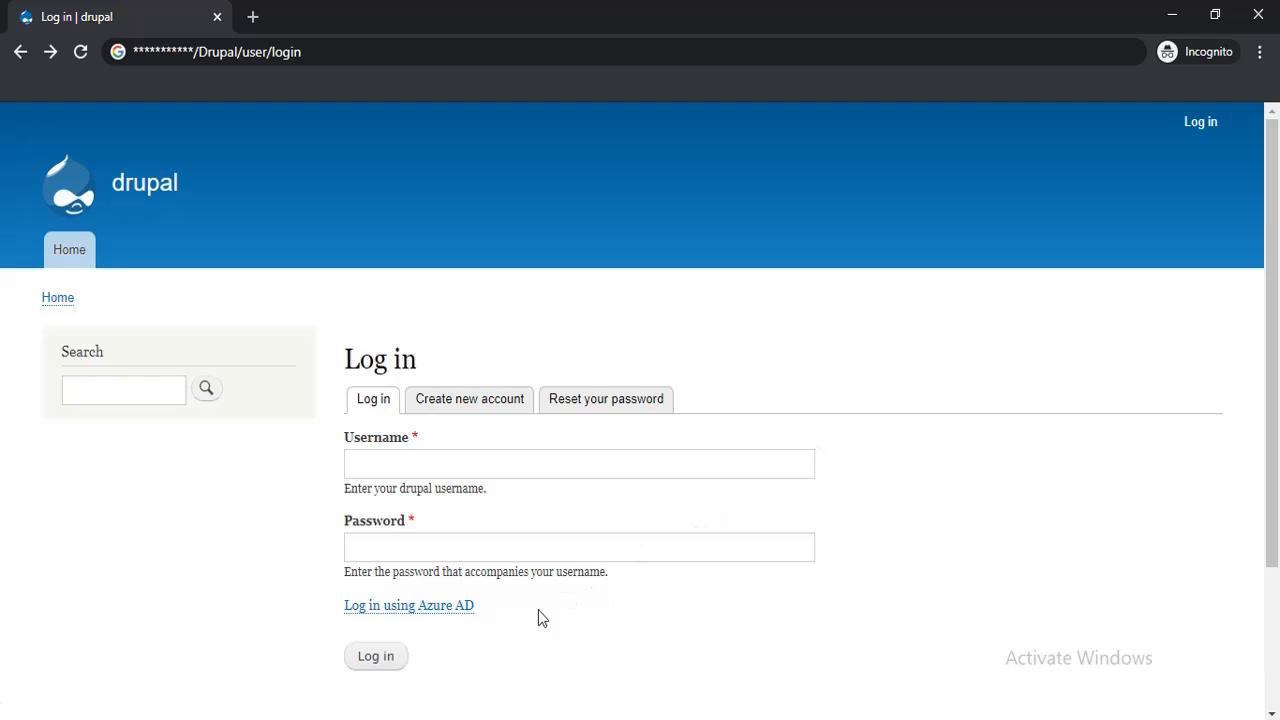
{"action": "left_click", "coordinate": [443, 612]}
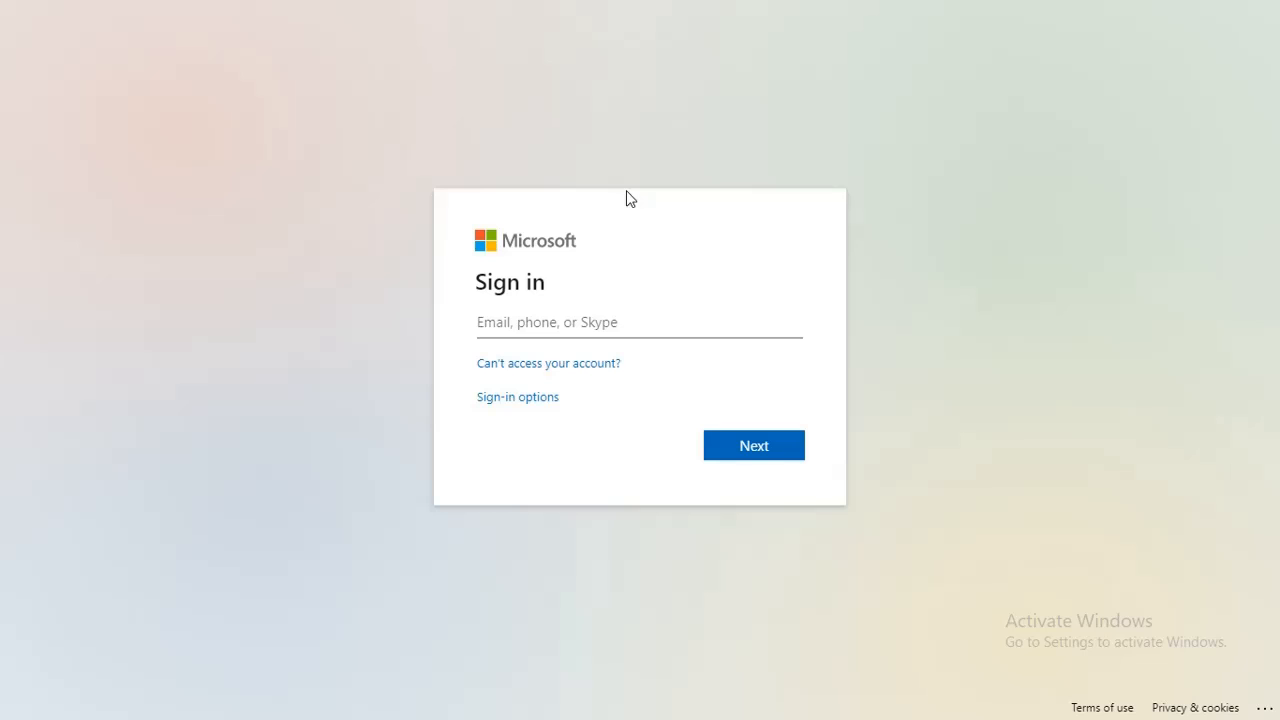
- Sign in to Microsoft with the account's e-mail and password, and choose to stay signed in
{"action": "key", "text": "ctrl+v"}
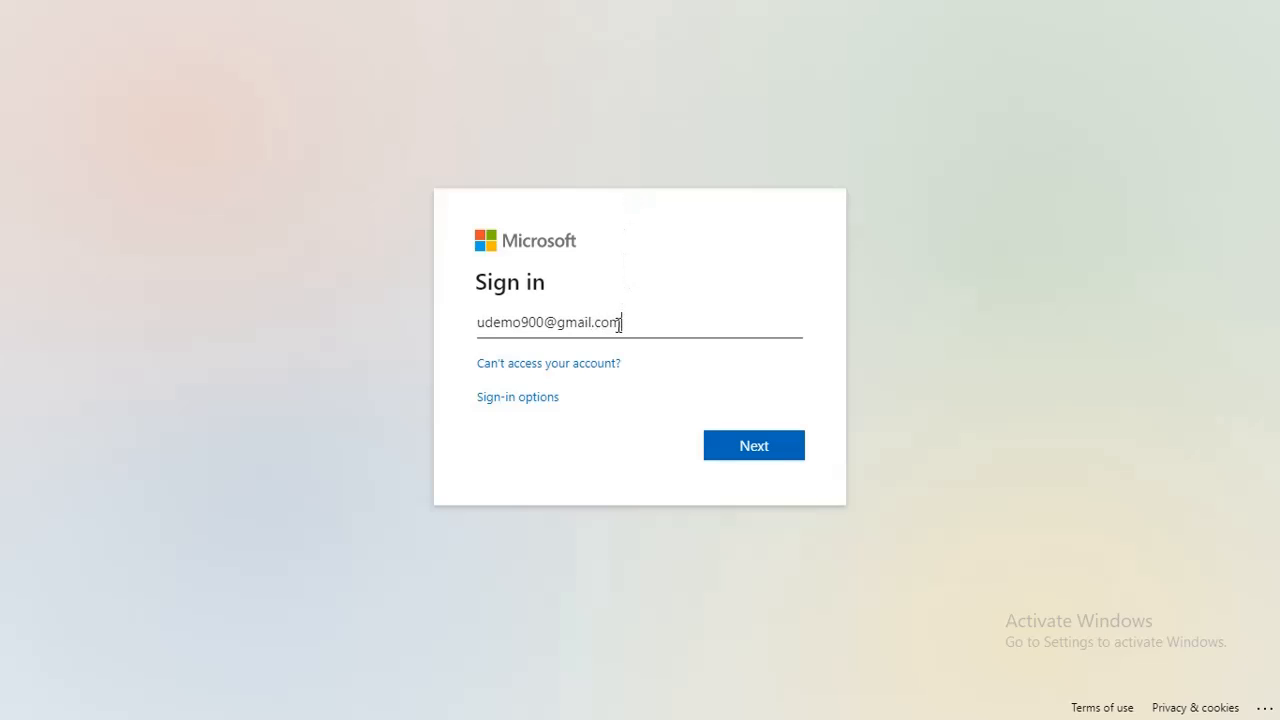
{"action": "left_click", "coordinate": [753, 446]}
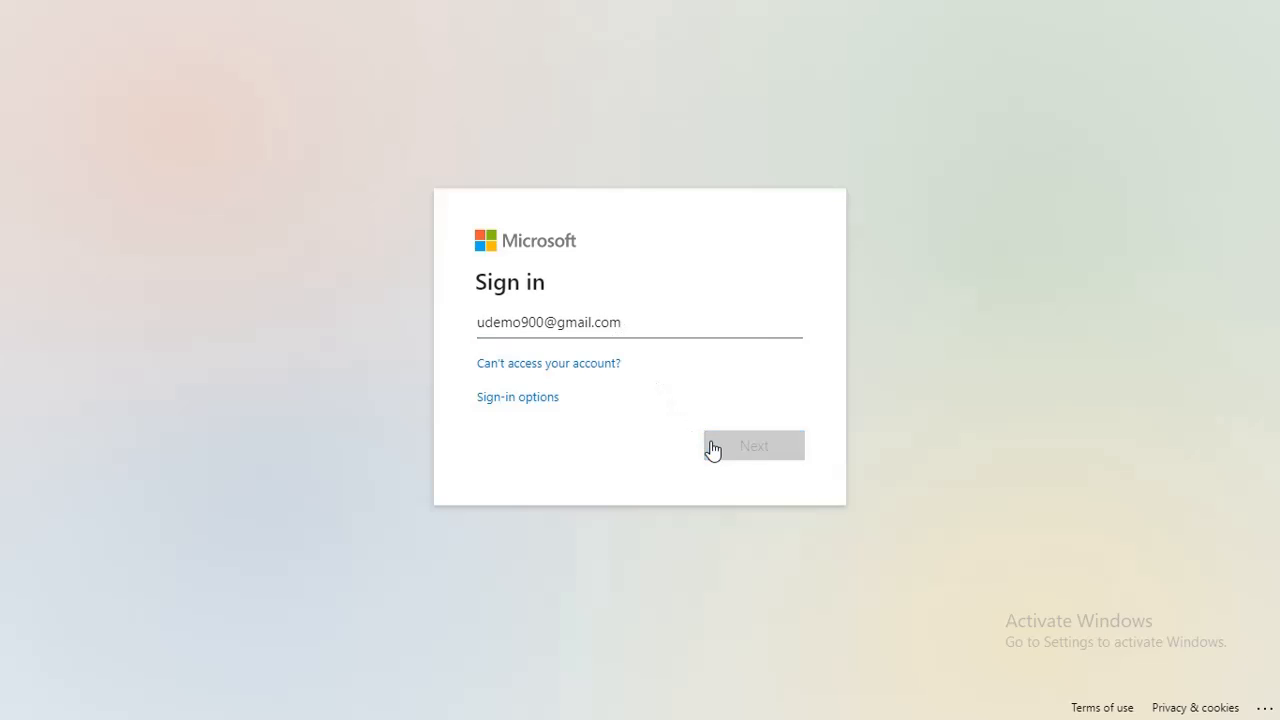
{"action": "type", "text": "•••••••••"}
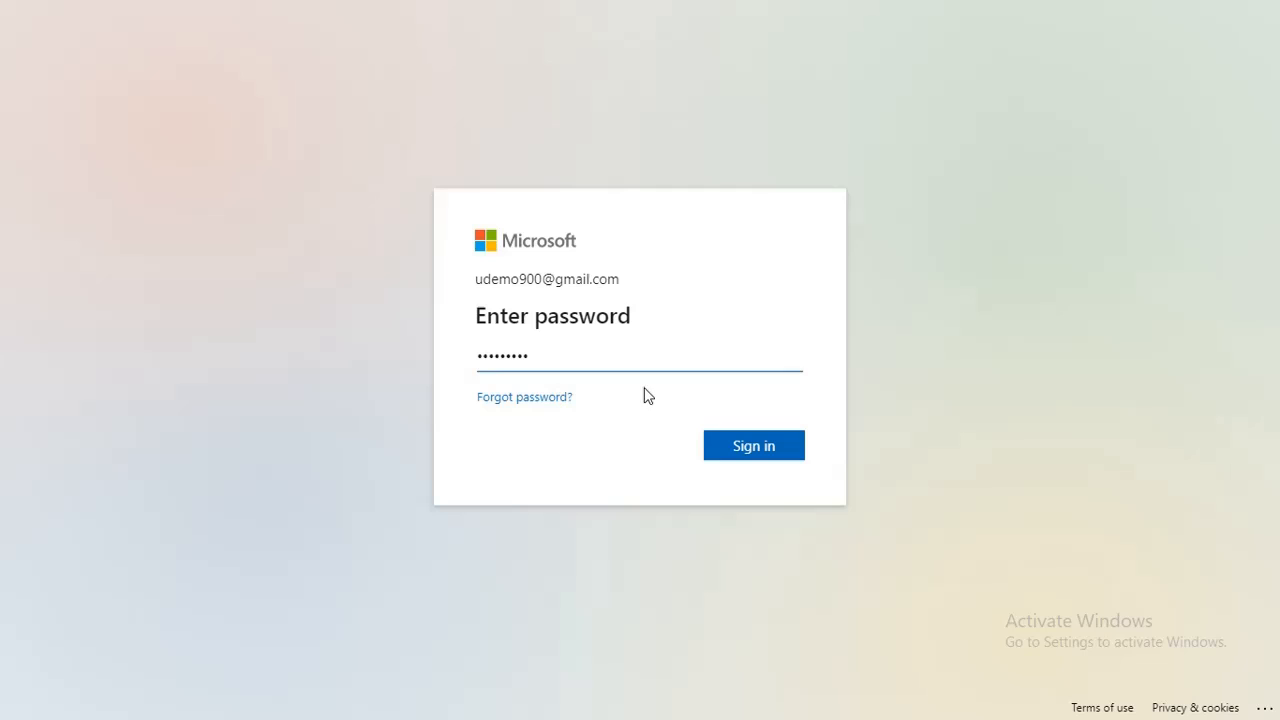
{"action": "left_click", "coordinate": [714, 449]}
{"action": "left_click", "coordinate": [724, 458]}
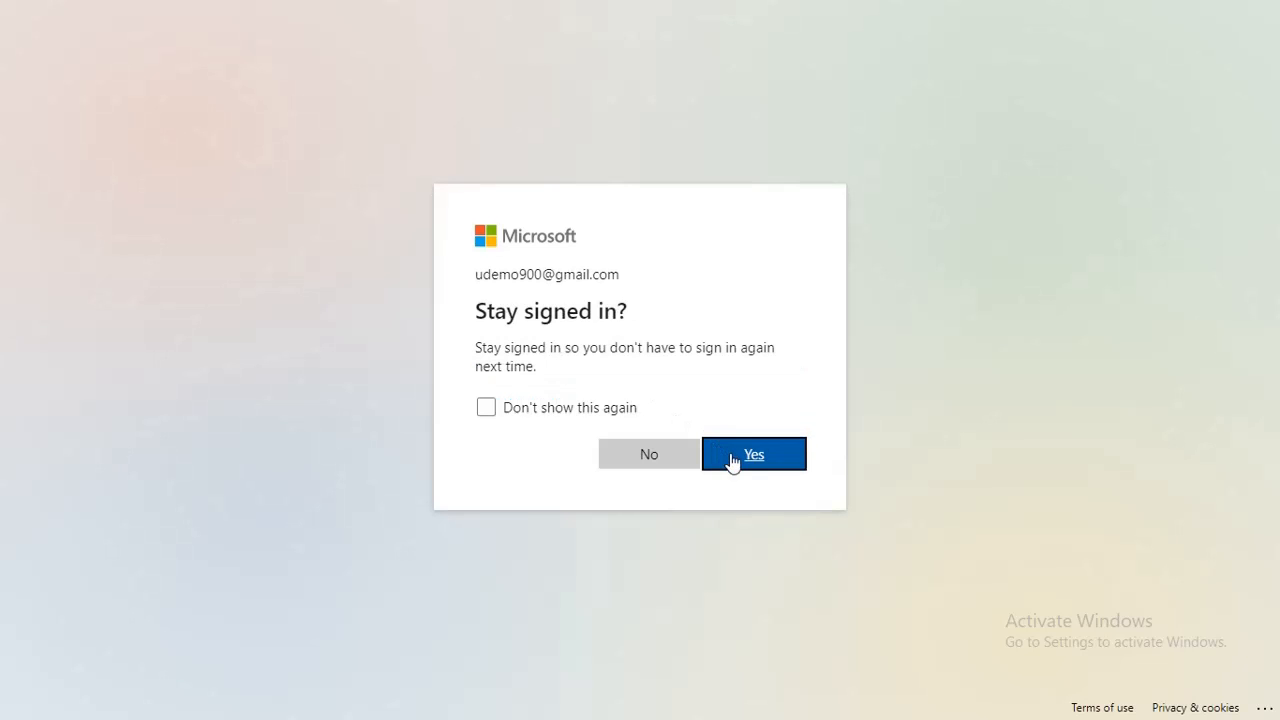